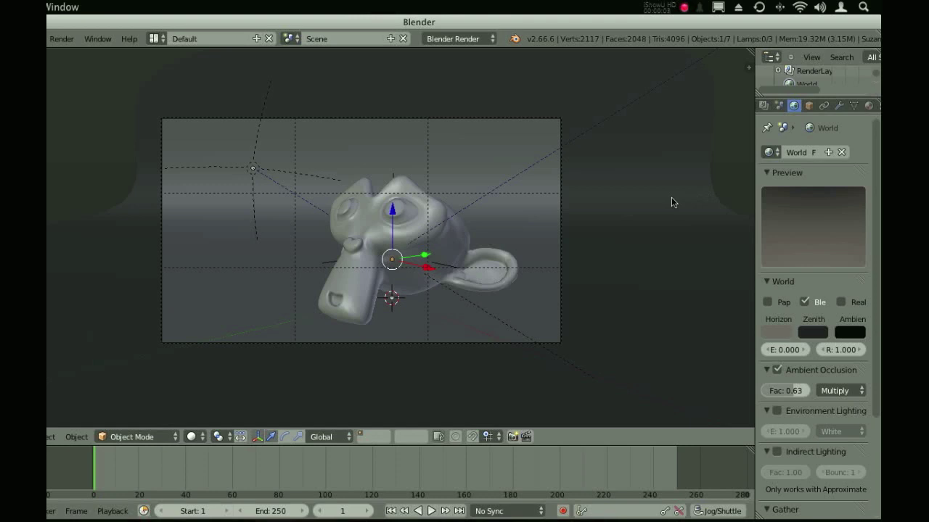
Add a new material to the monkey head and set both its diffuse and specular shader models to Toon.
{"action": "left_click", "coordinate": [870, 105]}
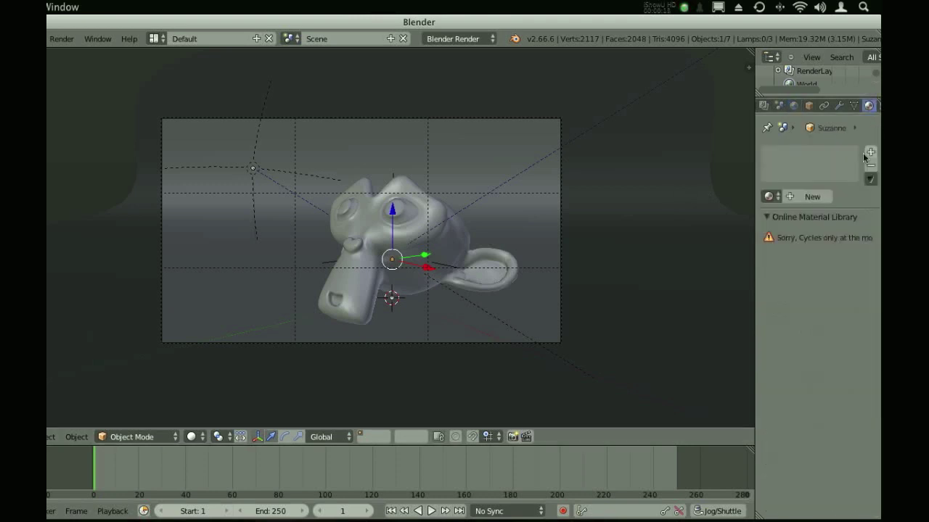
{"action": "left_click", "coordinate": [807, 197]}
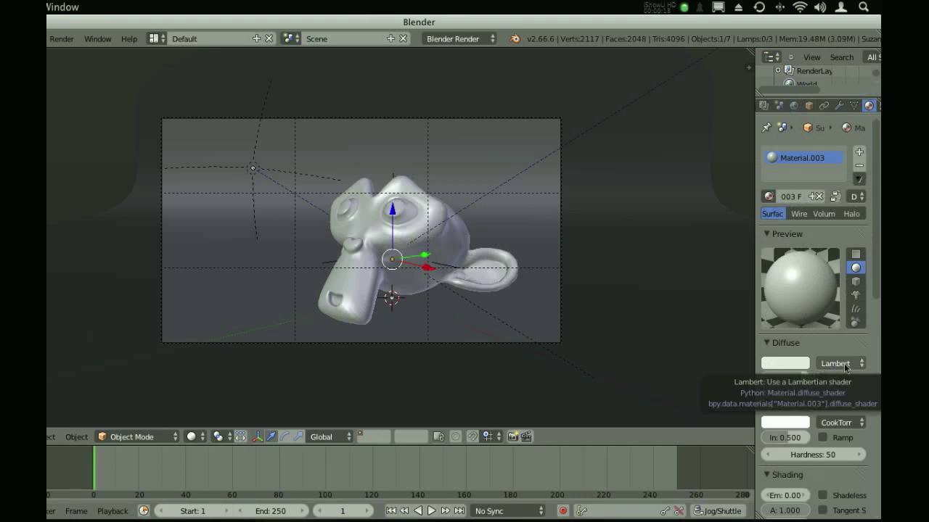
{"action": "scroll", "coordinate": [834, 356], "scroll_direction": "down", "scroll_amount": 10}
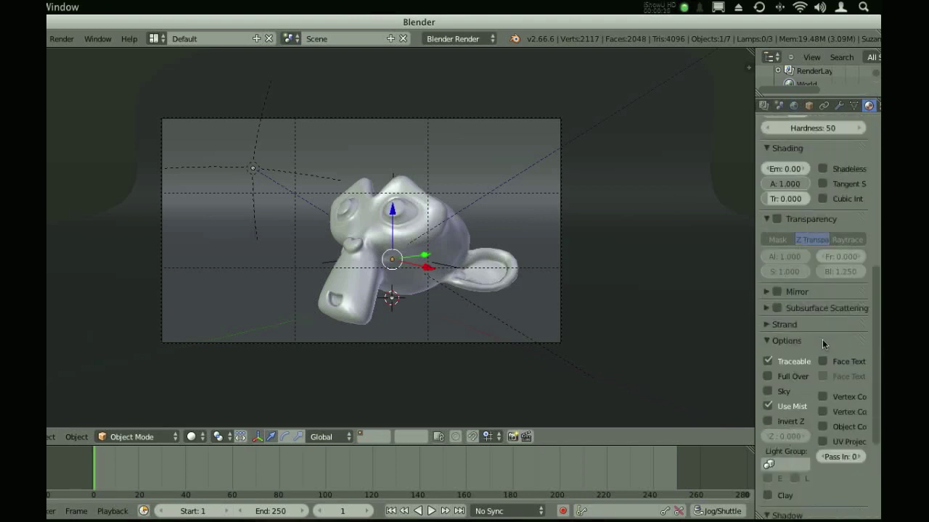
{"action": "scroll", "coordinate": [823, 339], "scroll_direction": "up", "scroll_amount": 6}
{"action": "left_click", "coordinate": [838, 200]}
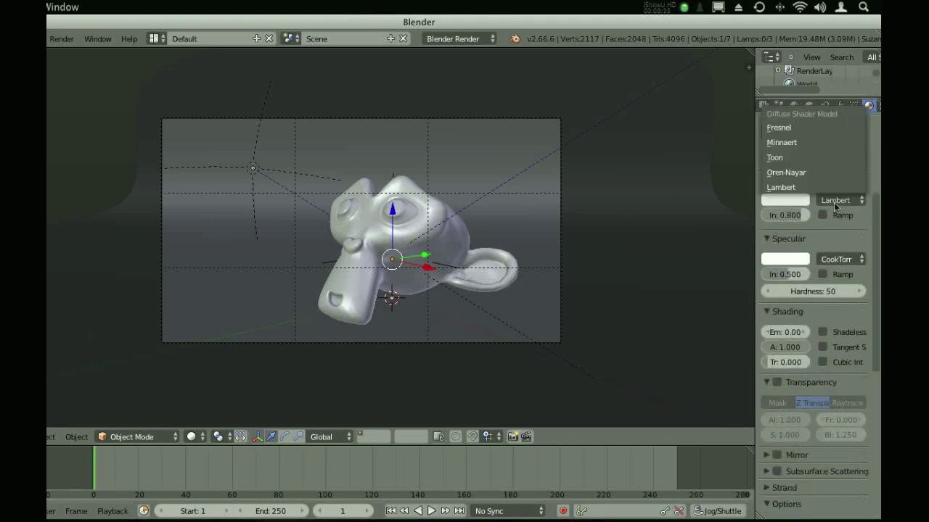
{"action": "left_click", "coordinate": [827, 157]}
{"action": "left_click", "coordinate": [840, 272]}
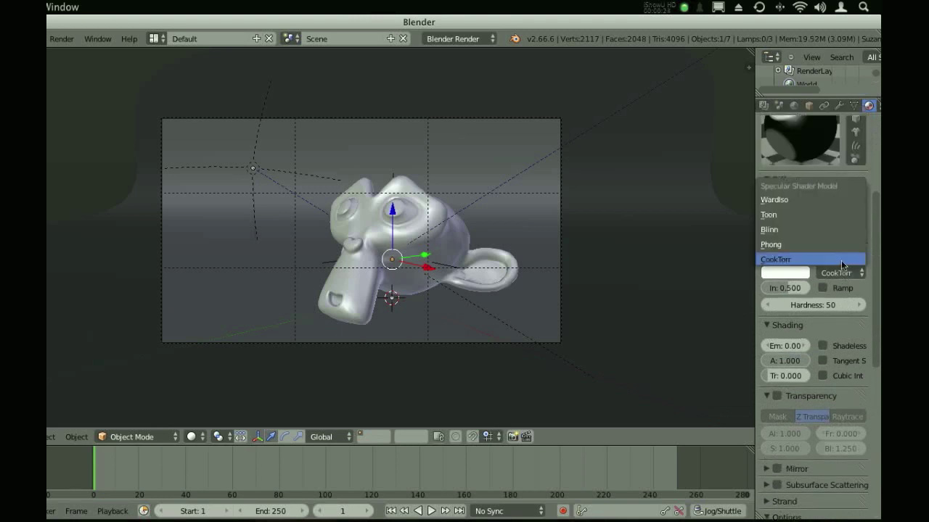
{"action": "left_click", "coordinate": [841, 225]}
Colour the monkey material's diffuse a medium light blue and its specular a very pale blue.
{"action": "scroll", "coordinate": [835, 298], "scroll_direction": "up", "scroll_amount": 3}
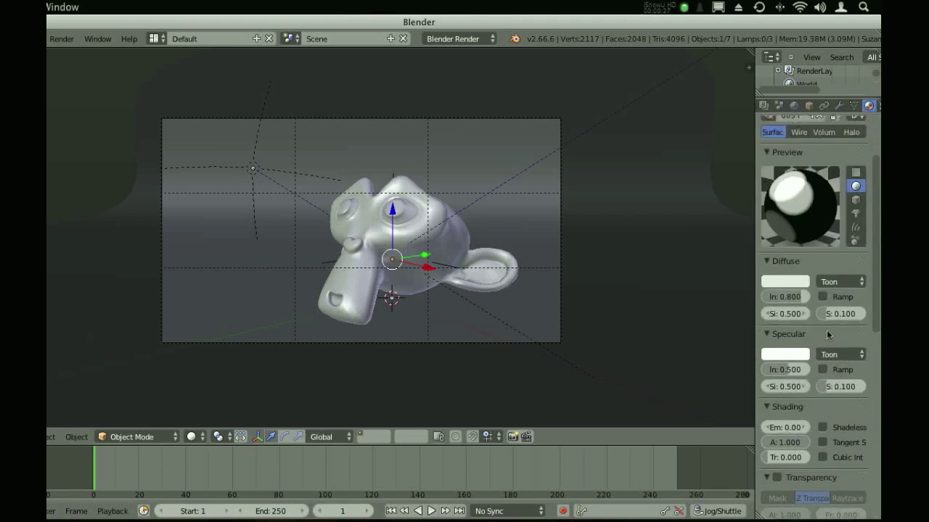
{"action": "left_click", "coordinate": [788, 281]}
{"action": "left_click", "coordinate": [773, 284]}
{"action": "mouse_move", "coordinate": [742, 112]}
{"action": "left_mouse_down"}
{"action": "mouse_move", "coordinate": [771, 137]}
{"action": "mouse_move", "coordinate": [775, 125]}
{"action": "mouse_move", "coordinate": [760, 119]}
{"action": "left_mouse_up"}
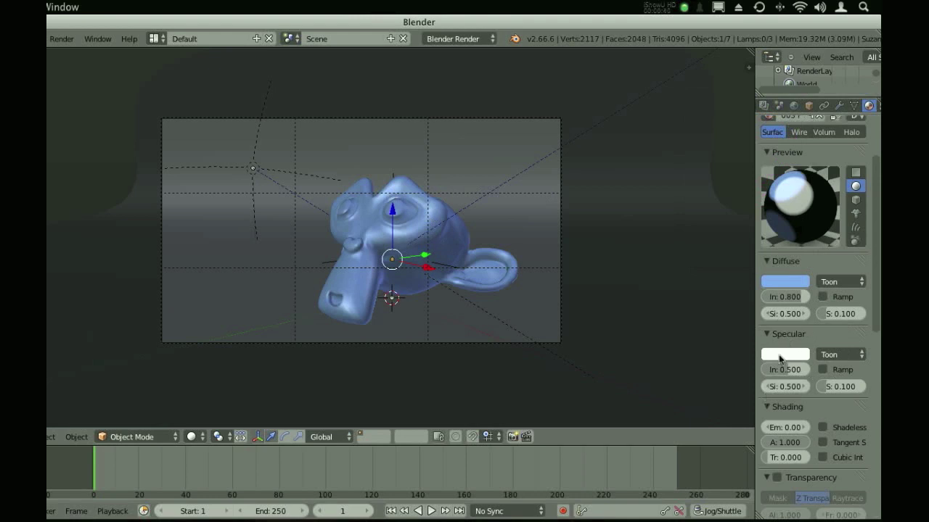
{"action": "left_click", "coordinate": [782, 355]}
{"action": "left_click_drag", "start_coordinate": [748, 219], "coordinate": [742, 216]}
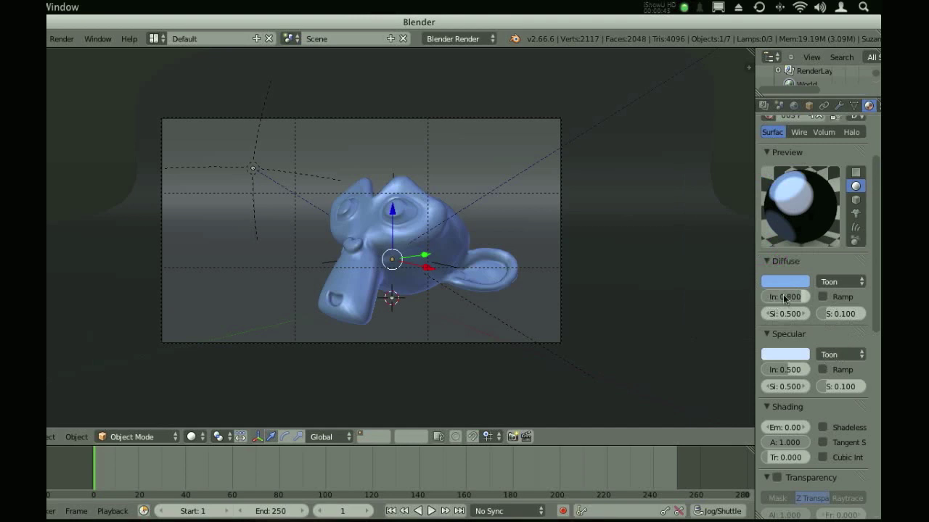
Set the diffuse toon shading to intensity 1.000, size 0.700 and smoothness about 0.287.
{"action": "left_click_drag", "start_coordinate": [788, 297], "coordinate": [806, 297]}
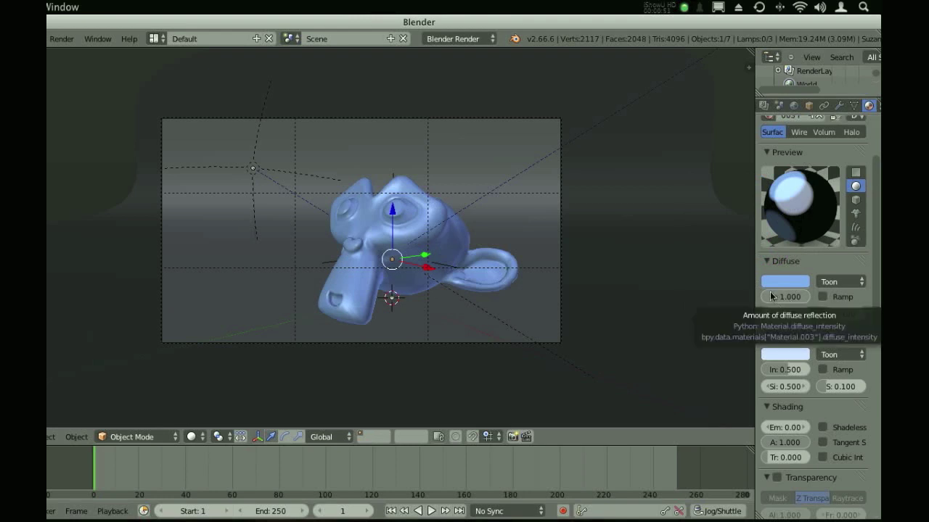
{"action": "left_click", "coordinate": [801, 313]}
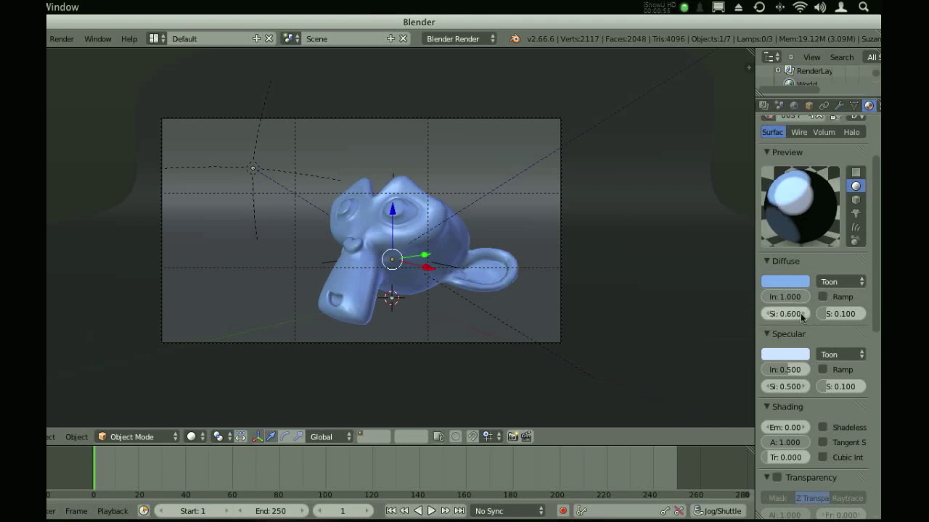
{"action": "left_click", "coordinate": [801, 313]}
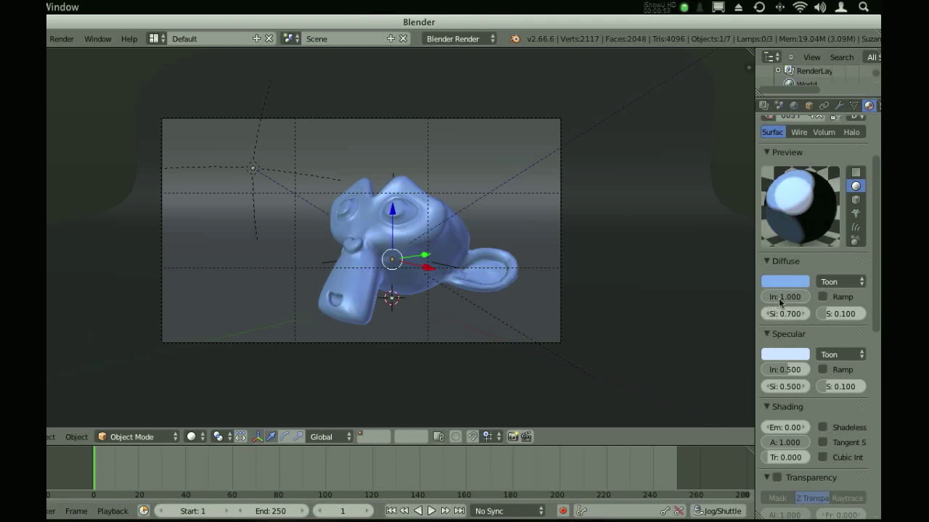
{"action": "left_click_drag", "start_coordinate": [841, 314], "coordinate": [855, 314]}
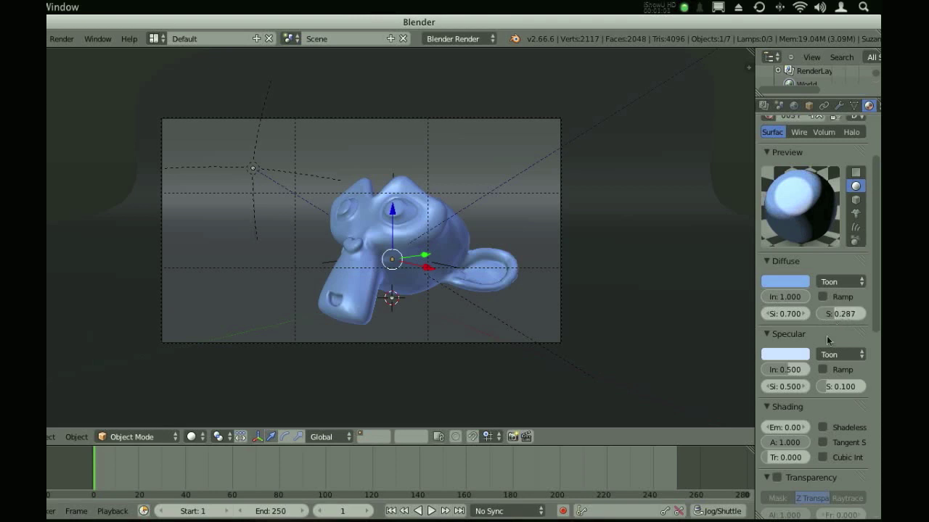
Set the specular toon size to 0.300 and its smoothness to about 0.272.
{"action": "left_click", "coordinate": [771, 388]}
{"action": "left_click", "coordinate": [771, 387]}
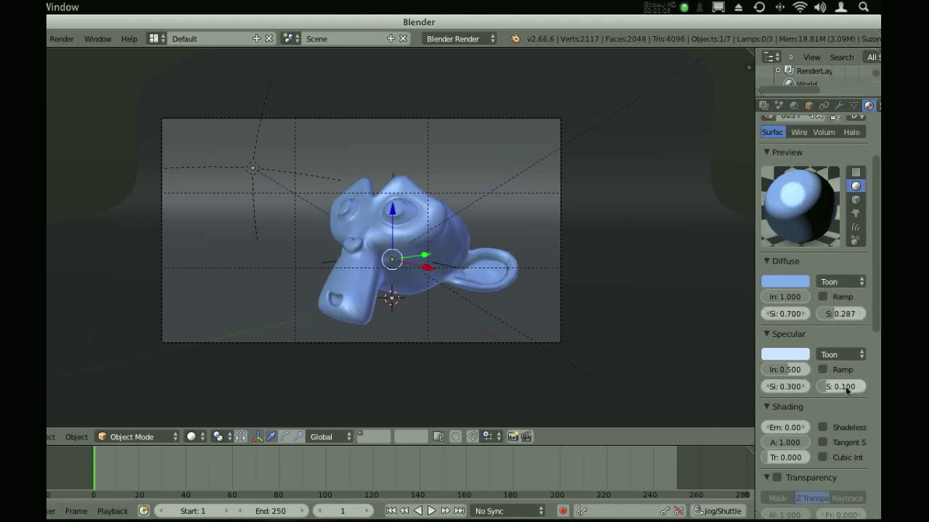
{"action": "left_click_drag", "start_coordinate": [843, 387], "coordinate": [845, 388]}
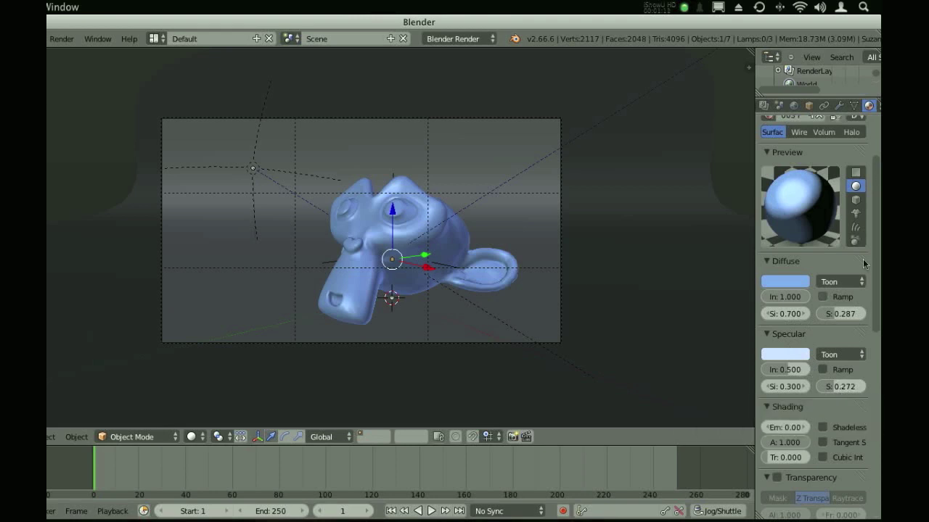
Switch the material preview to the monkey shape and reduce the diffuse toon size to 0.000.
{"action": "left_click", "coordinate": [855, 213]}
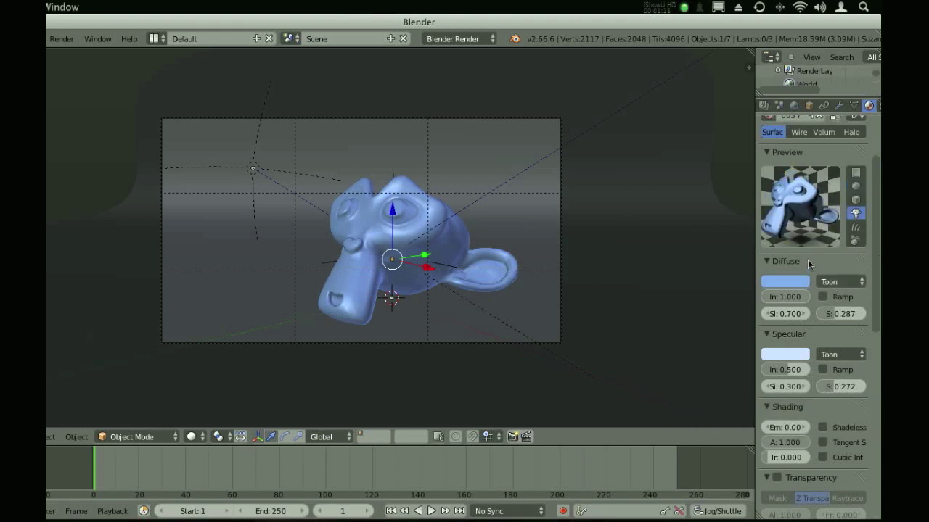
{"action": "left_click", "coordinate": [769, 314]}
{"action": "left_click", "coordinate": [771, 315]}
{"action": "left_click", "coordinate": [772, 315]}
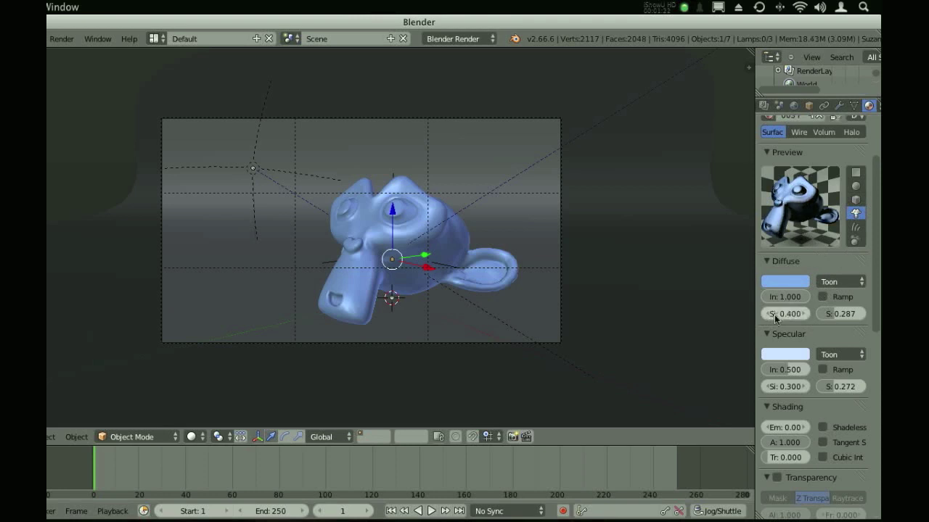
{"action": "left_click", "coordinate": [775, 315]}
{"action": "type", "text": "4"}
{"action": "key", "text": "Return"}
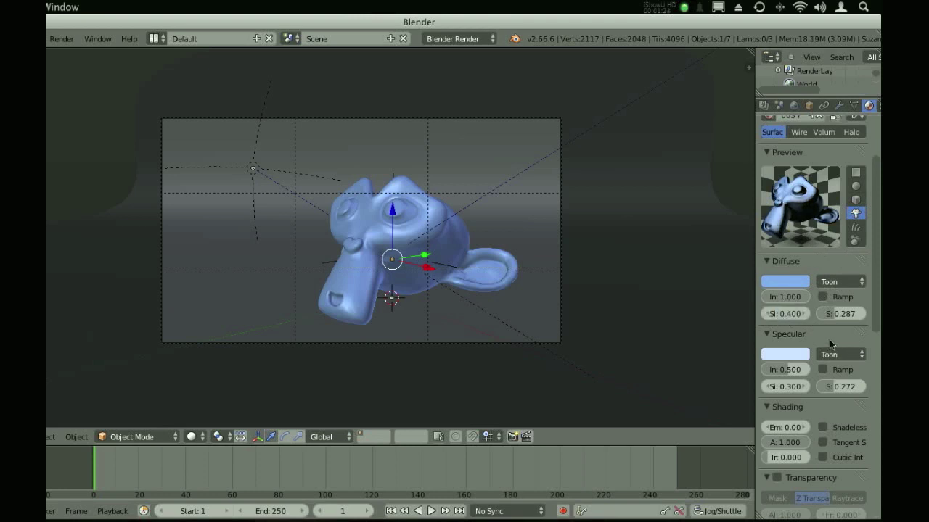
{"action": "left_click", "coordinate": [764, 312]}
{"action": "left_click", "coordinate": [765, 312]}
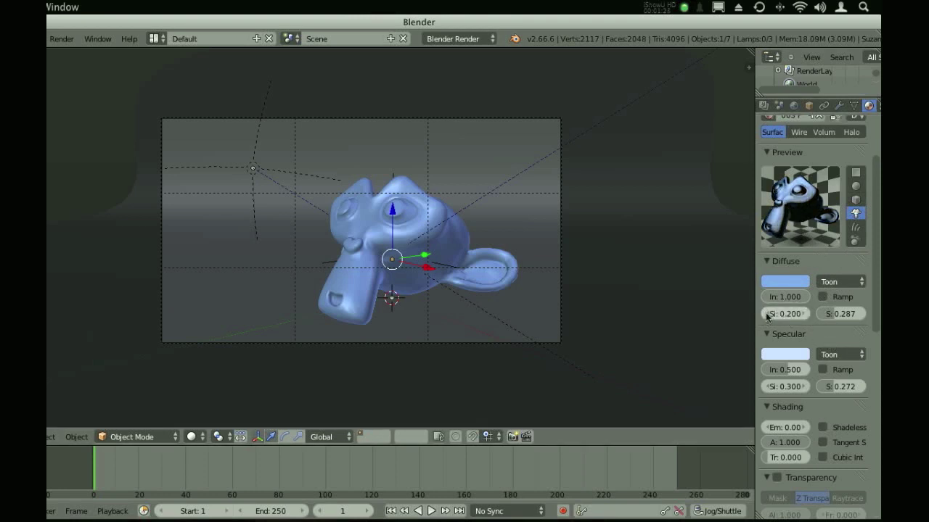
{"action": "left_click", "coordinate": [766, 315]}
{"action": "left_click", "coordinate": [766, 315]}
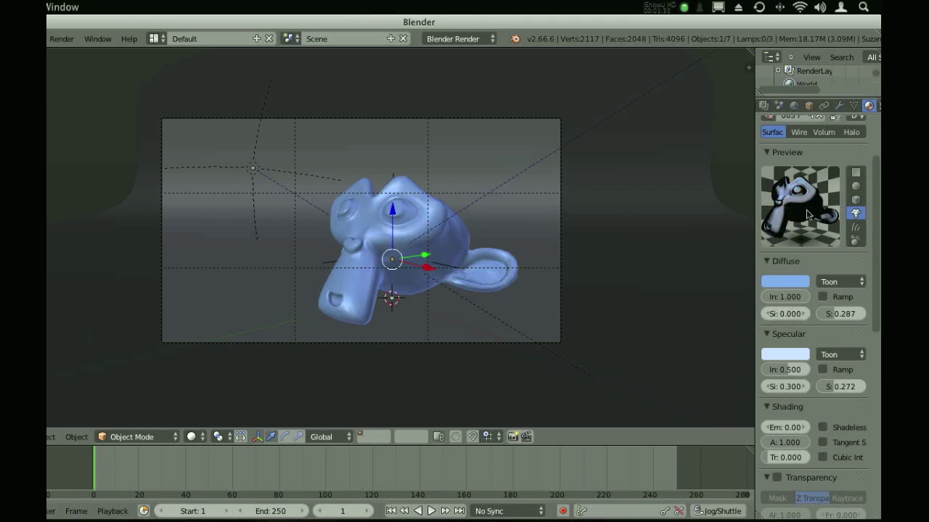
Try a diffuse toon size of 0.400, checking the preview, and return it to 0.000.
{"action": "left_click", "coordinate": [798, 315]}
{"action": "left_click", "coordinate": [798, 315]}
{"action": "left_click", "coordinate": [798, 315]}
{"action": "left_click", "coordinate": [773, 315]}
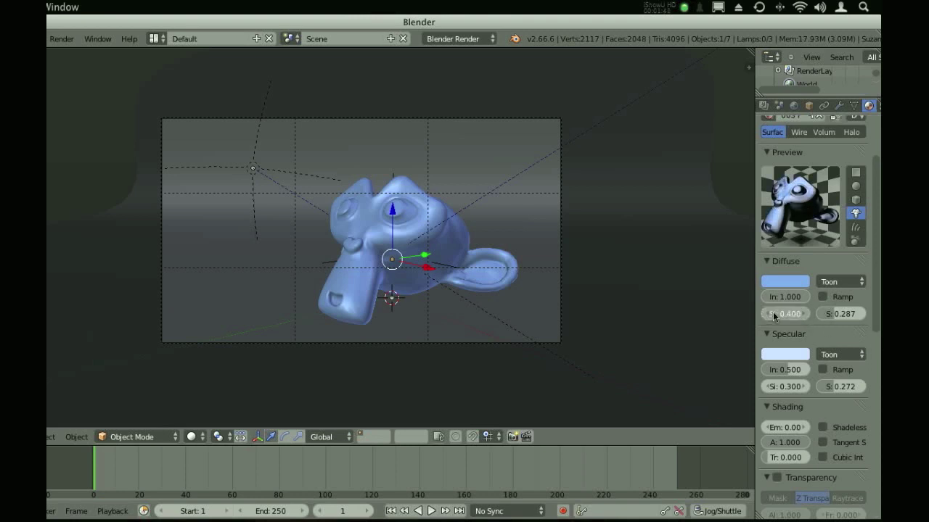
{"action": "left_click", "coordinate": [773, 315]}
{"action": "left_click", "coordinate": [773, 317]}
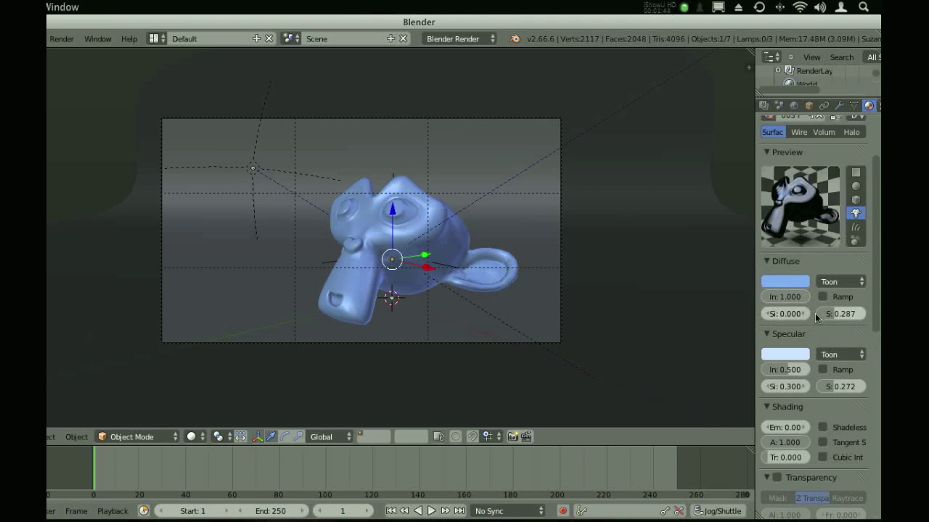
Raise the diffuse toon size to 0.900 to compare the preview, and settle it at 0.600.
{"action": "left_click", "coordinate": [803, 316]}
{"action": "left_click", "coordinate": [801, 316]}
{"action": "left_click", "coordinate": [801, 316]}
{"action": "left_click", "coordinate": [800, 316]}
{"action": "left_click", "coordinate": [800, 316]}
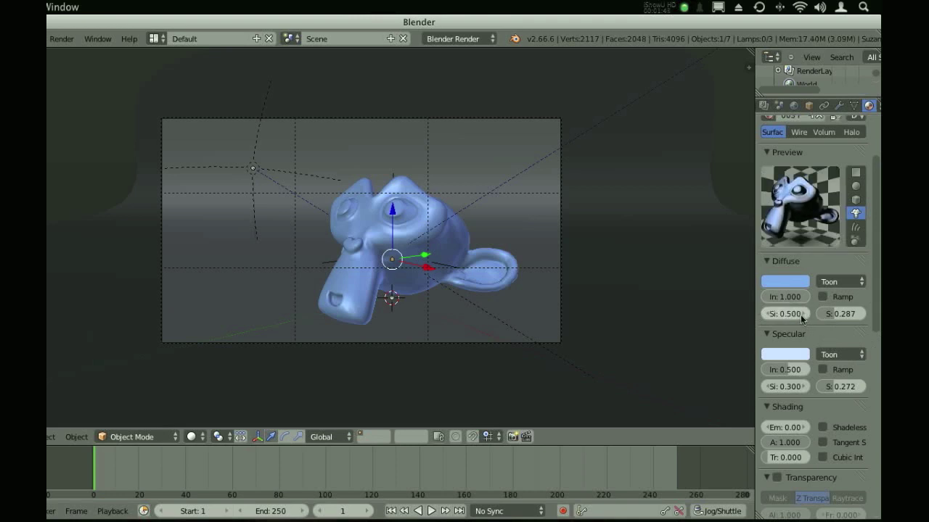
{"action": "left_click", "coordinate": [800, 315]}
{"action": "left_click", "coordinate": [800, 315]}
{"action": "scroll", "coordinate": [800, 315], "scroll_direction": "up", "scroll_amount": 2, "text": "ctrl"}
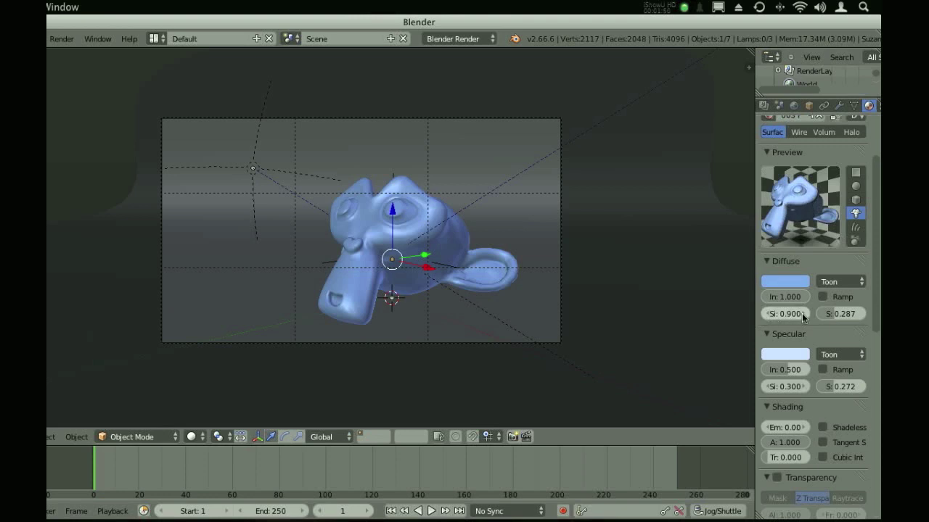
{"action": "left_click", "coordinate": [768, 316]}
{"action": "left_click", "coordinate": [768, 316]}
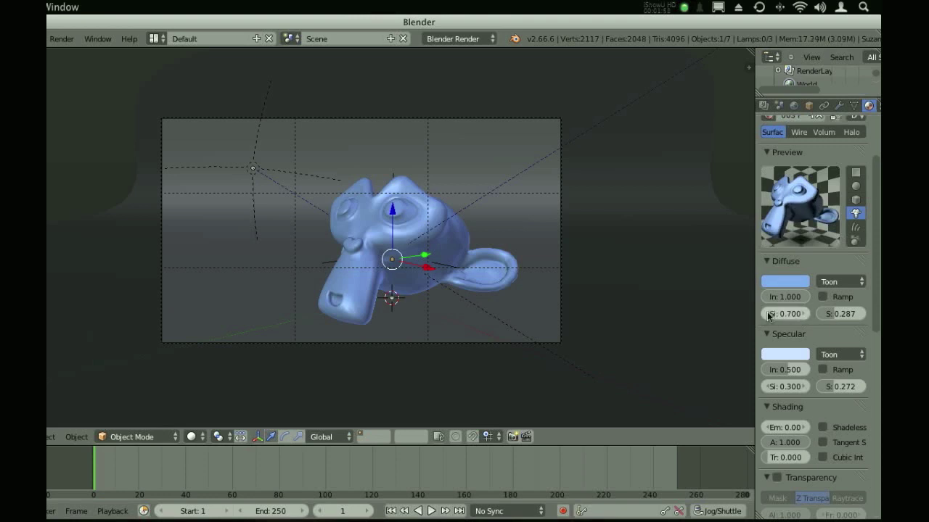
{"action": "left_click", "coordinate": [768, 316]}
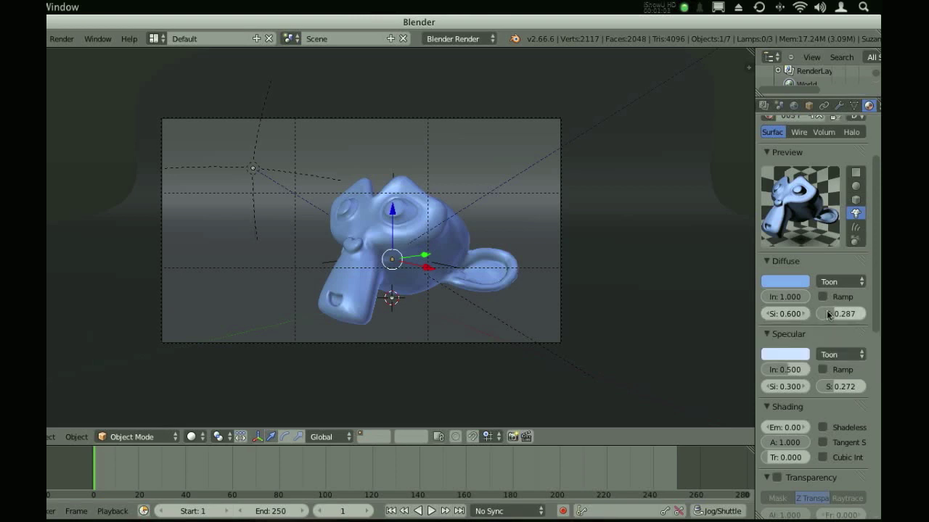
Set the diffuse smoothness to about 0.078 and the specular intensity to about 0.611.
{"action": "mouse_move", "coordinate": [828, 314]}
{"action": "left_mouse_down"}
{"action": "mouse_move", "coordinate": [845, 314]}
{"action": "mouse_move", "coordinate": [825, 315]}
{"action": "mouse_move", "coordinate": [833, 315]}
{"action": "left_mouse_up"}
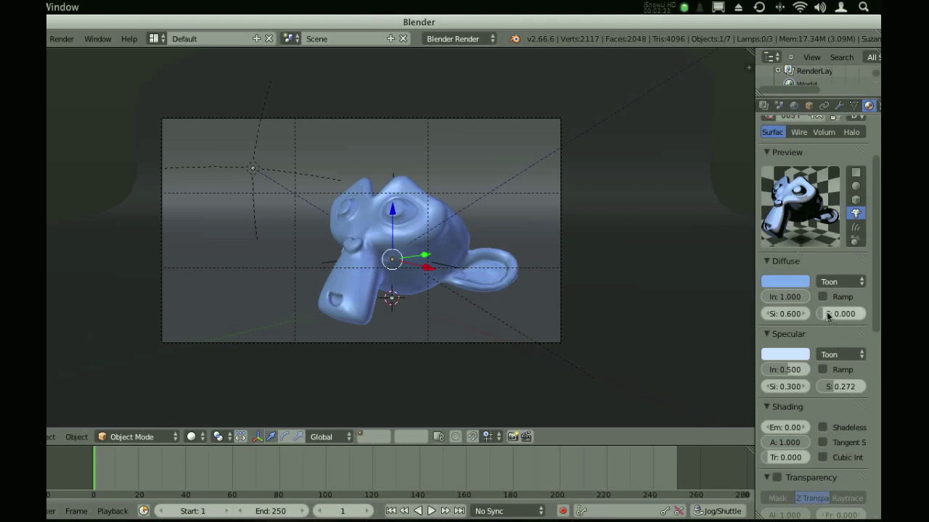
{"action": "left_click_drag", "start_coordinate": [827, 315], "coordinate": [855, 313]}
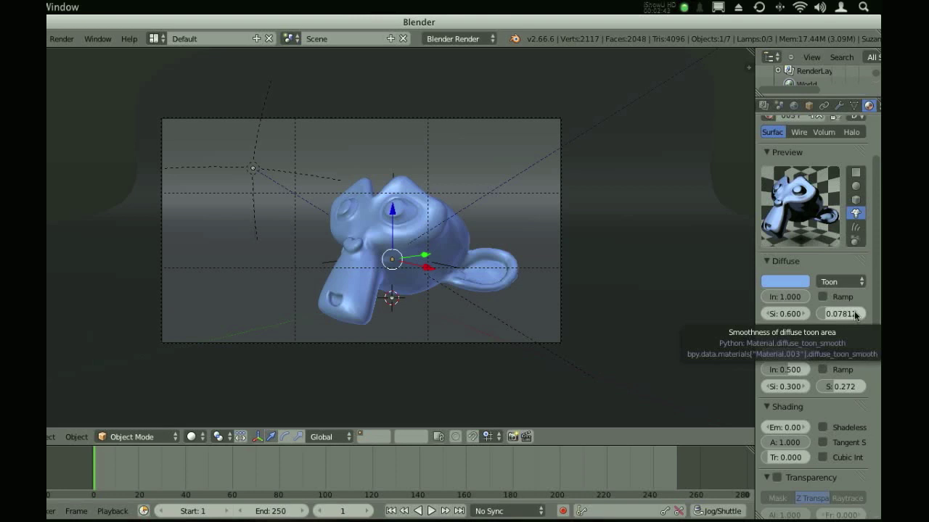
{"action": "left_click_drag", "start_coordinate": [784, 370], "coordinate": [791, 369]}
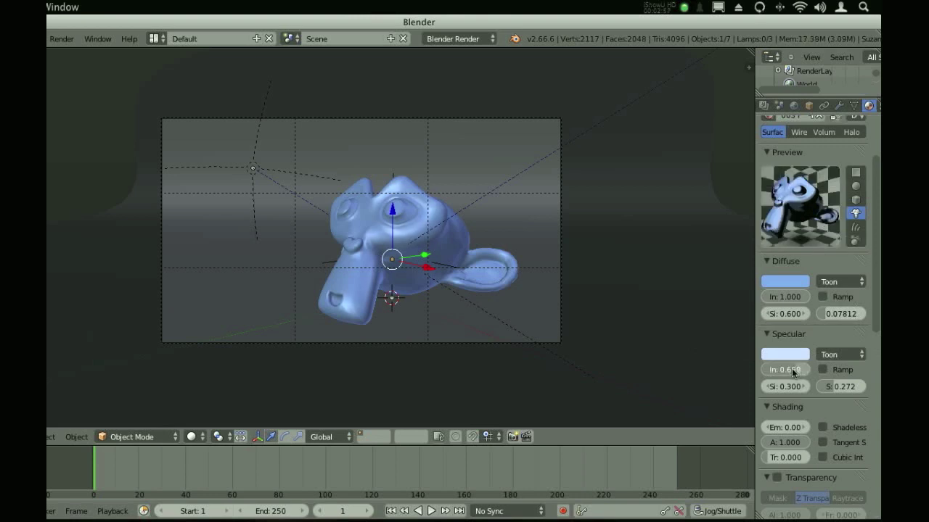
{"action": "left_click_drag", "start_coordinate": [788, 372], "coordinate": [789, 374]}
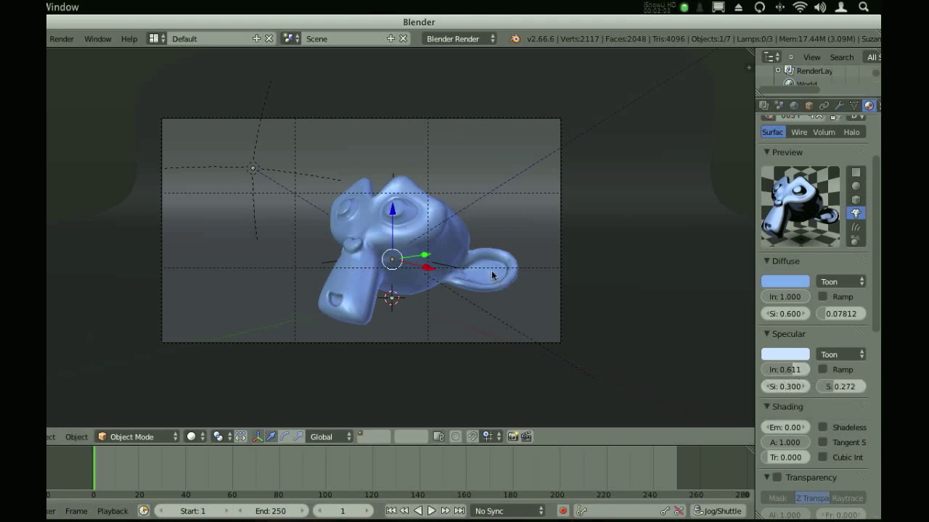
Render the current frame to examine the hard-edged toon shading on the monkey head.
{"action": "key", "text": "F12"}
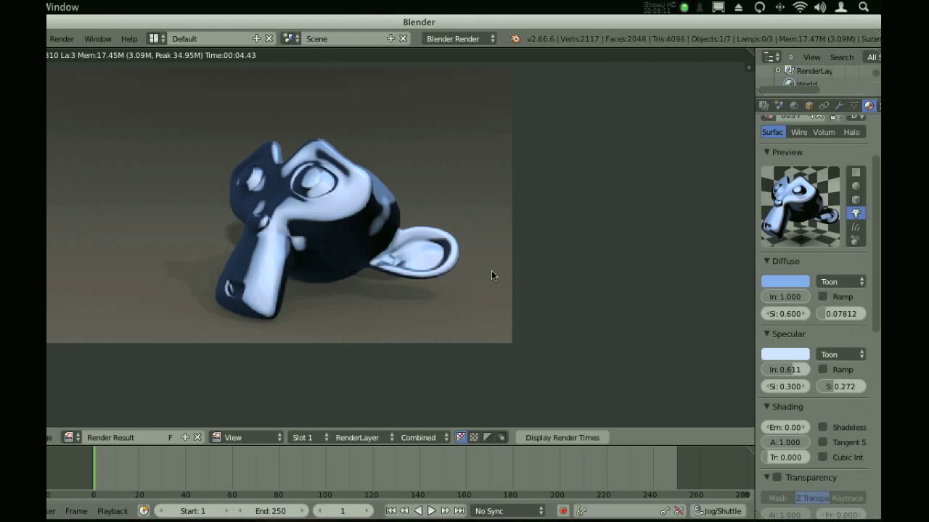
{"action": "middle_click_drag", "start_coordinate": [439, 238], "coordinate": [447, 310]}
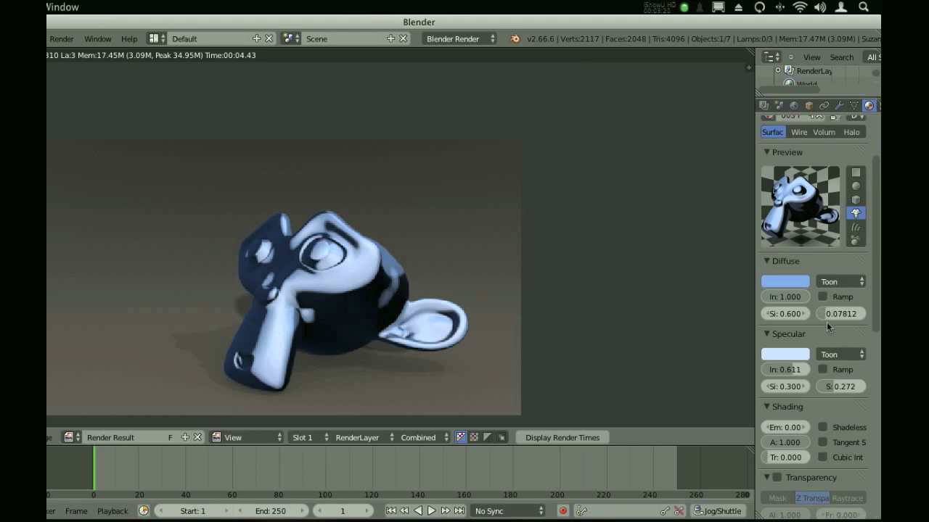
Set the diffuse smoothness to about 0.297 and render the frame again to inspect the softer shading.
{"action": "left_click_drag", "start_coordinate": [830, 312], "coordinate": [838, 313]}
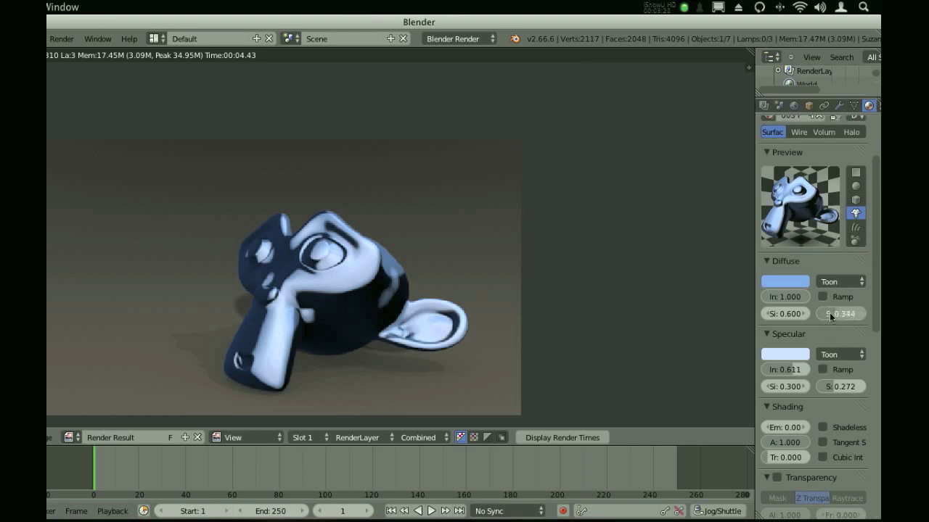
{"action": "left_click_drag", "start_coordinate": [831, 317], "coordinate": [811, 316]}
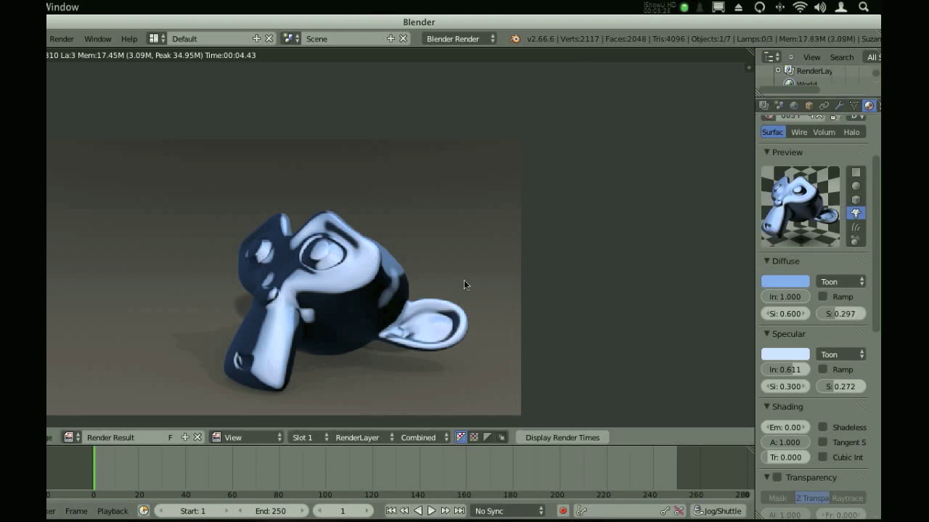
{"action": "key", "text": "F12"}
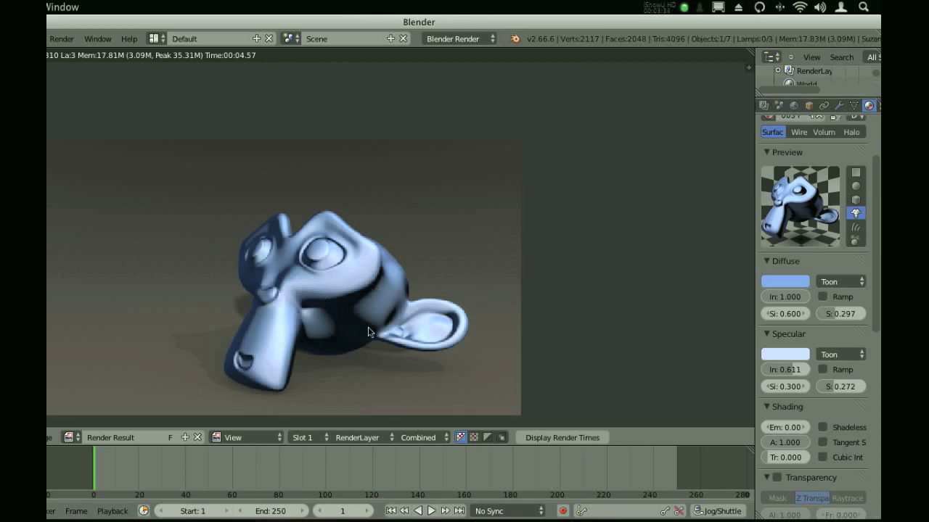
{"action": "scroll", "coordinate": [367, 332], "scroll_direction": "up", "scroll_amount": 6}
{"action": "scroll", "coordinate": [367, 332], "scroll_direction": "down", "scroll_amount": 7}
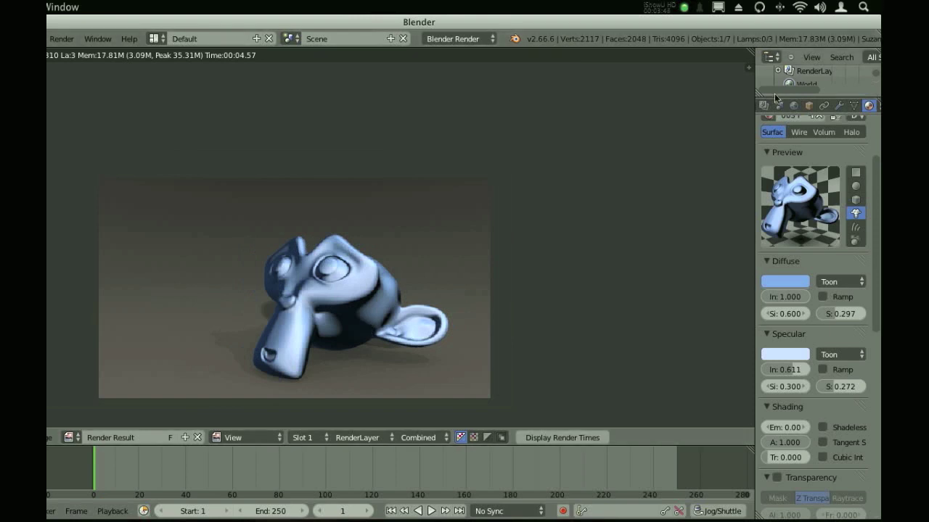
Enable the Edge option in the render post-processing settings and set its threshold to 14.
{"action": "middle_click_drag", "start_coordinate": [779, 105], "coordinate": [822, 108]}
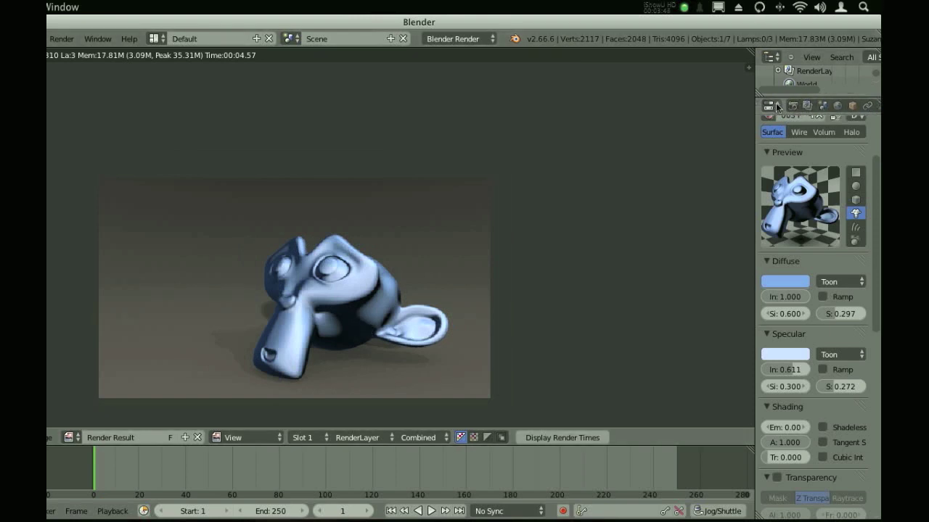
{"action": "left_click", "coordinate": [793, 106]}
{"action": "scroll", "coordinate": [799, 426], "scroll_direction": "up", "scroll_amount": 8}
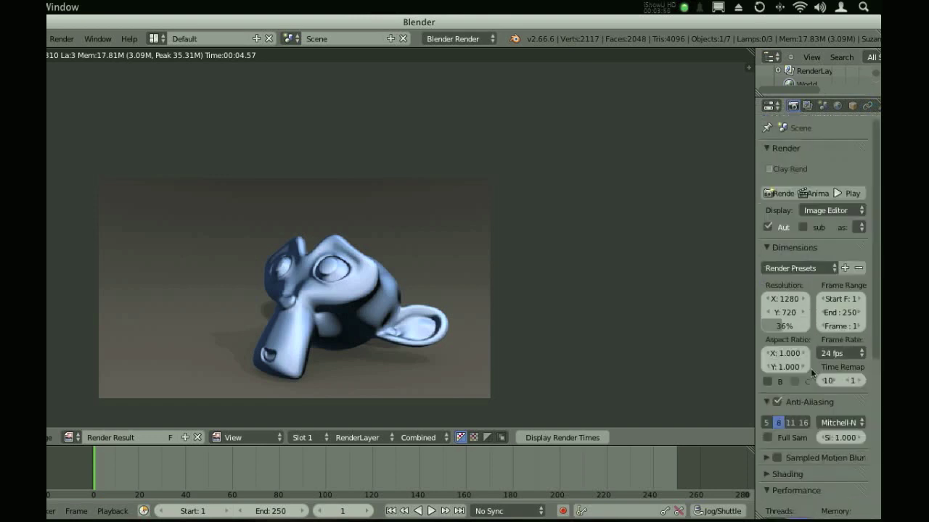
{"action": "scroll", "coordinate": [810, 368], "scroll_direction": "down", "scroll_amount": 5}
{"action": "left_click", "coordinate": [805, 328]}
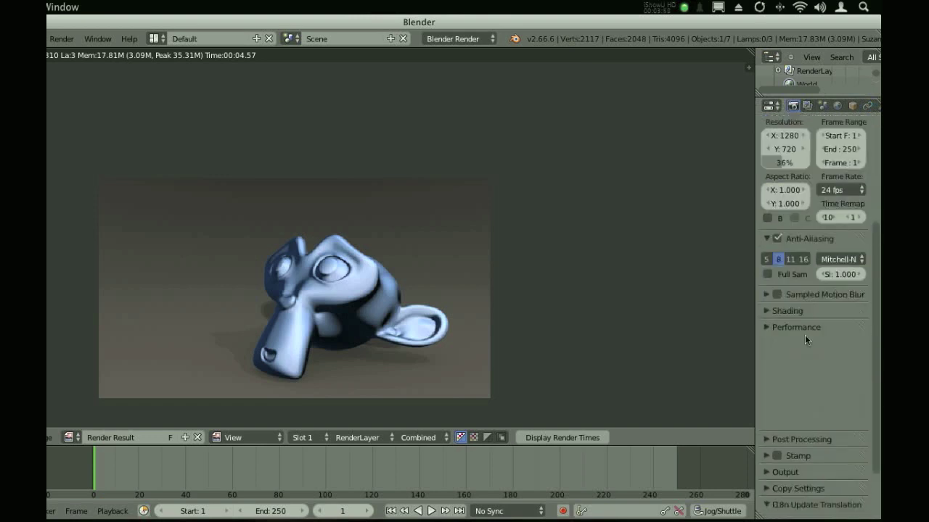
{"action": "left_click", "coordinate": [791, 344]}
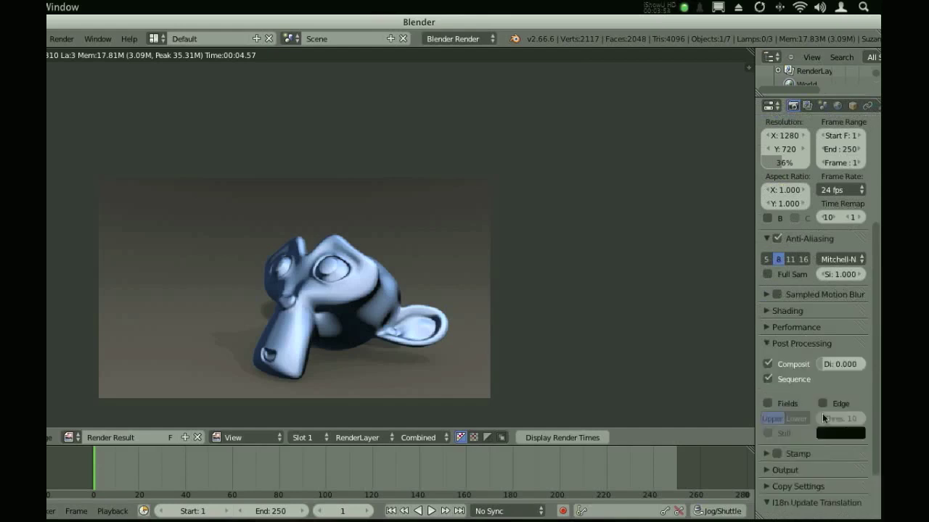
{"action": "left_click", "coordinate": [822, 404]}
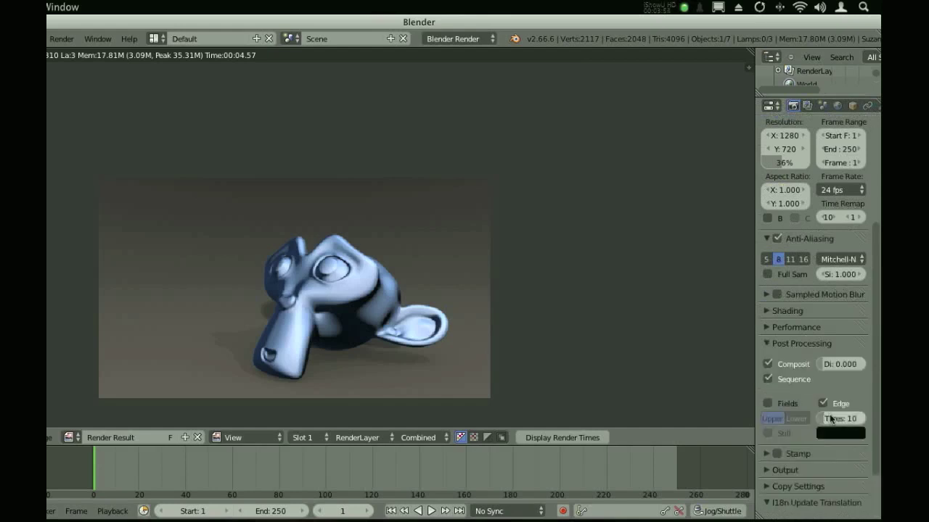
{"action": "left_click_drag", "start_coordinate": [831, 419], "coordinate": [829, 416]}
{"action": "left_click_drag", "start_coordinate": [830, 414], "coordinate": [831, 414]}
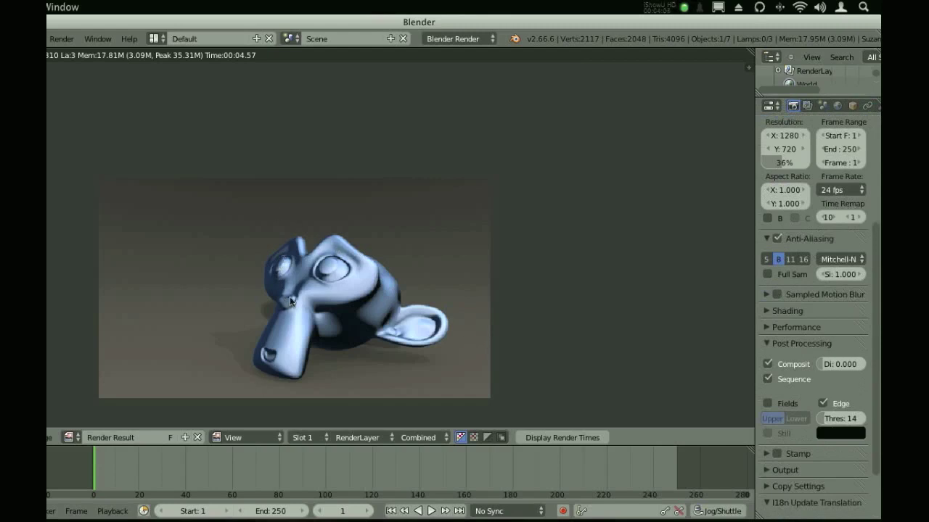
Lighten the post-processing edge colour slightly to a very dark grey.
{"action": "left_click", "coordinate": [840, 433]}
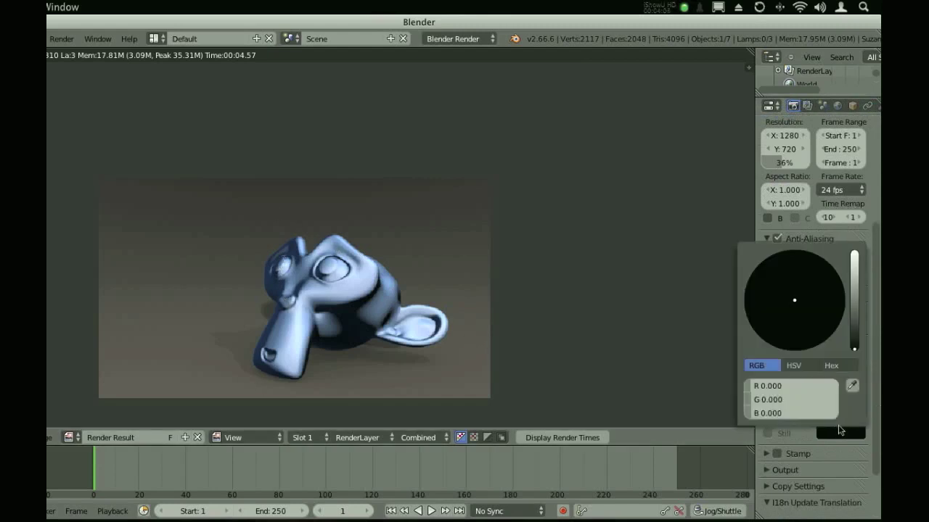
{"action": "left_click", "coordinate": [854, 345]}
{"action": "left_click_drag", "start_coordinate": [855, 344], "coordinate": [855, 336]}
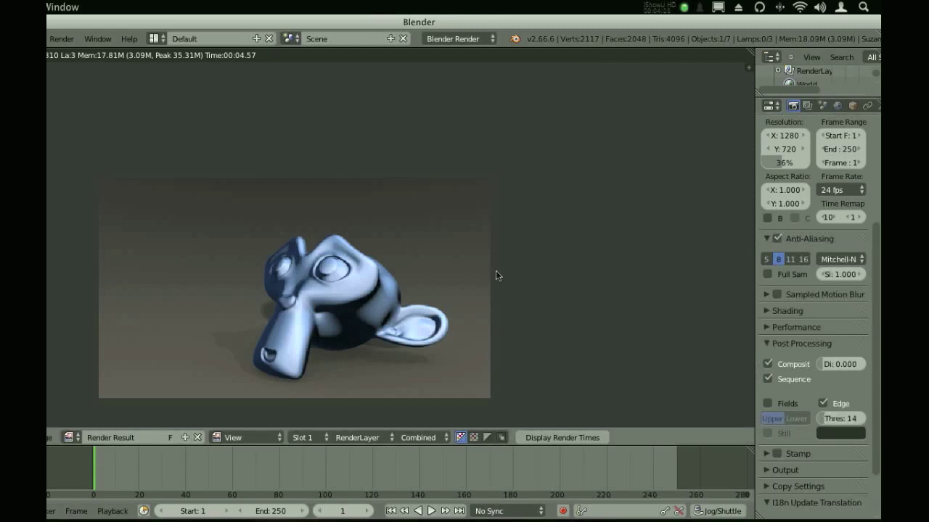
Render the current frame with Edge enabled and examine the outlines around the monkey head up close.
{"action": "key", "text": "F12"}
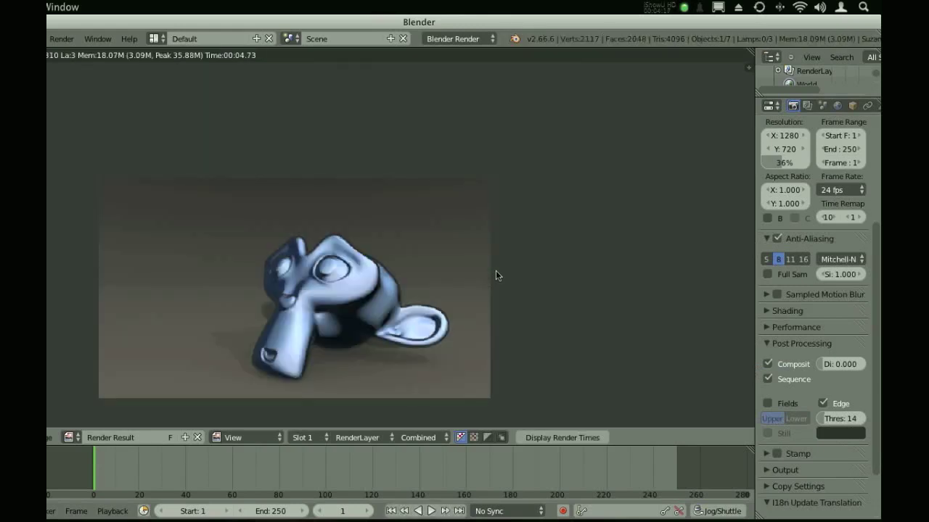
{"action": "scroll", "coordinate": [494, 271], "scroll_direction": "up", "scroll_amount": 9}
{"action": "scroll", "coordinate": [175, 304], "scroll_direction": "down", "scroll_amount": 6}
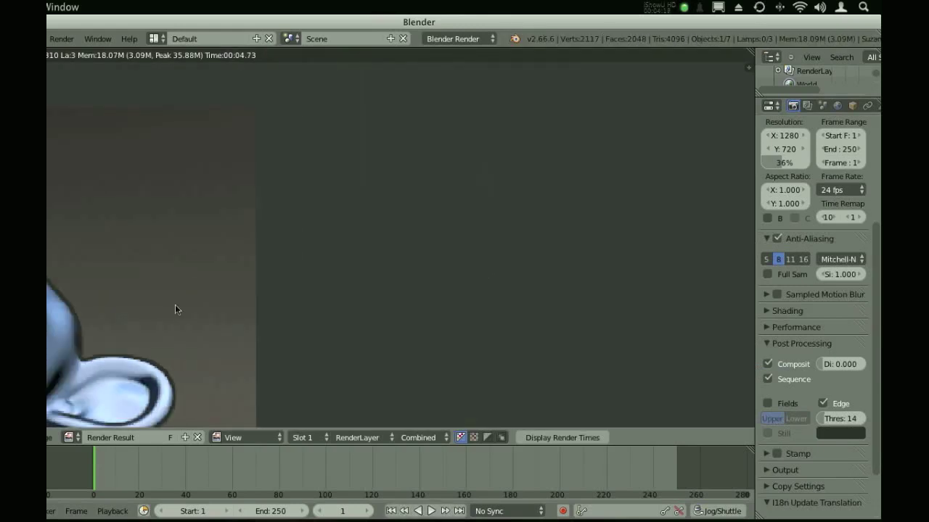
{"action": "middle_click_drag", "start_coordinate": [175, 305], "coordinate": [275, 249]}
{"action": "scroll", "coordinate": [354, 293], "scroll_direction": "down", "scroll_amount": 3}
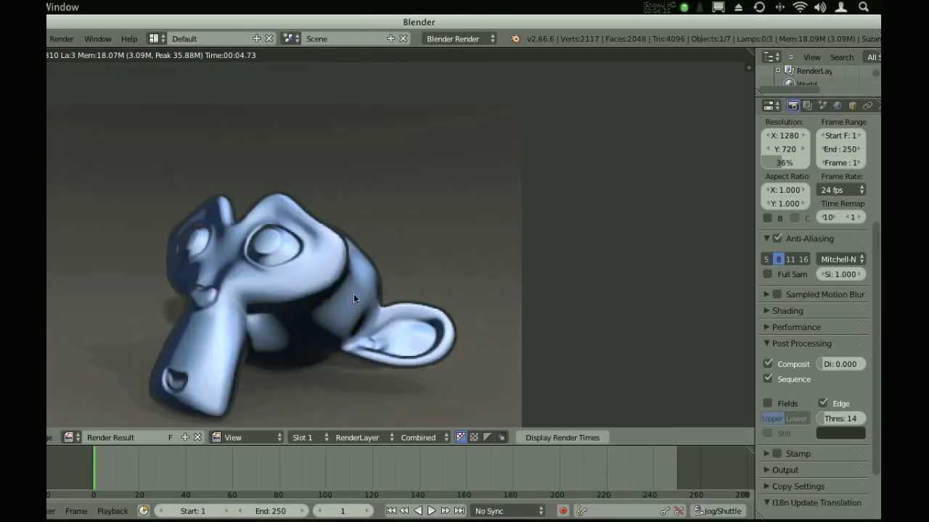
{"action": "scroll", "coordinate": [341, 294], "scroll_direction": "down", "scroll_amount": 4}
{"action": "middle_click_drag", "start_coordinate": [345, 296], "coordinate": [360, 279]}
{"action": "scroll", "coordinate": [352, 285], "scroll_direction": "up", "scroll_amount": 1}
{"action": "scroll", "coordinate": [823, 465], "scroll_direction": "down", "scroll_amount": 3}
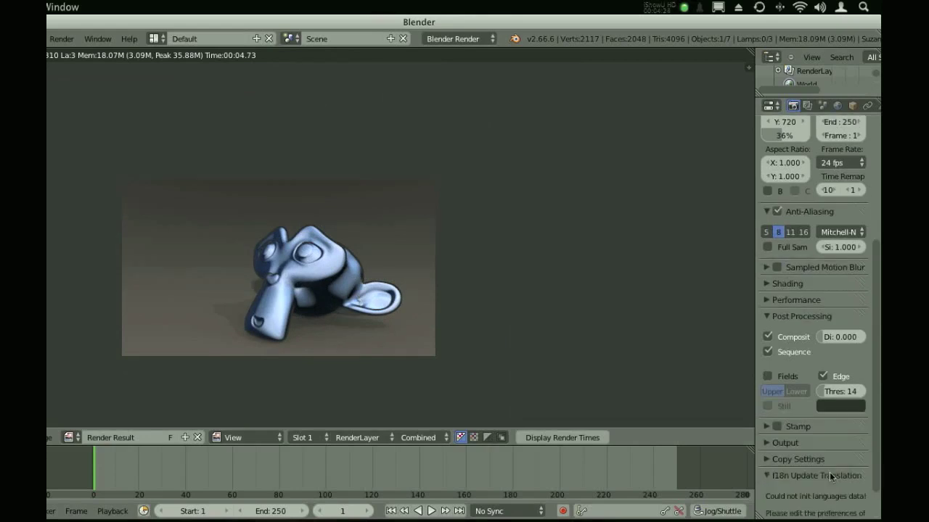
Turn off the Edge post-processing option and enable Freestyle for the render.
{"action": "left_click", "coordinate": [777, 438]}
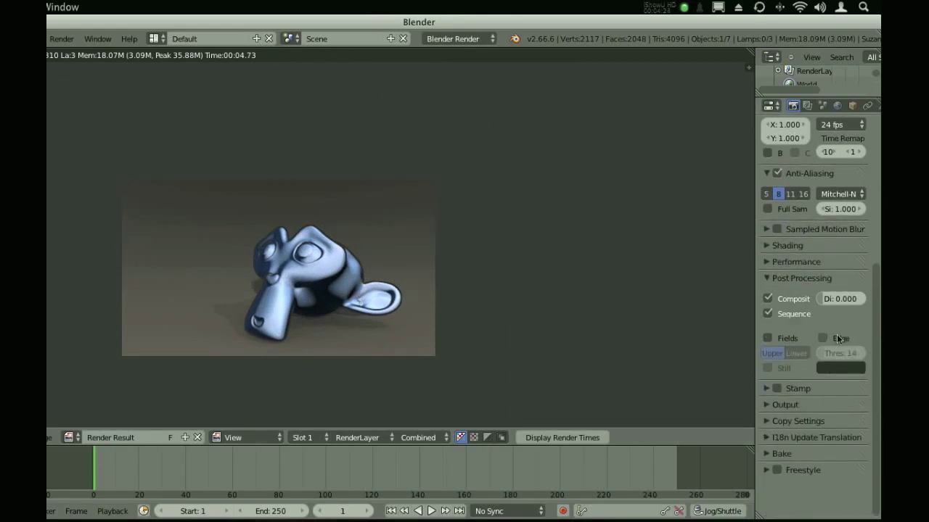
{"action": "left_click", "coordinate": [816, 279]}
{"action": "left_click", "coordinate": [791, 377]}
{"action": "left_click", "coordinate": [778, 376]}
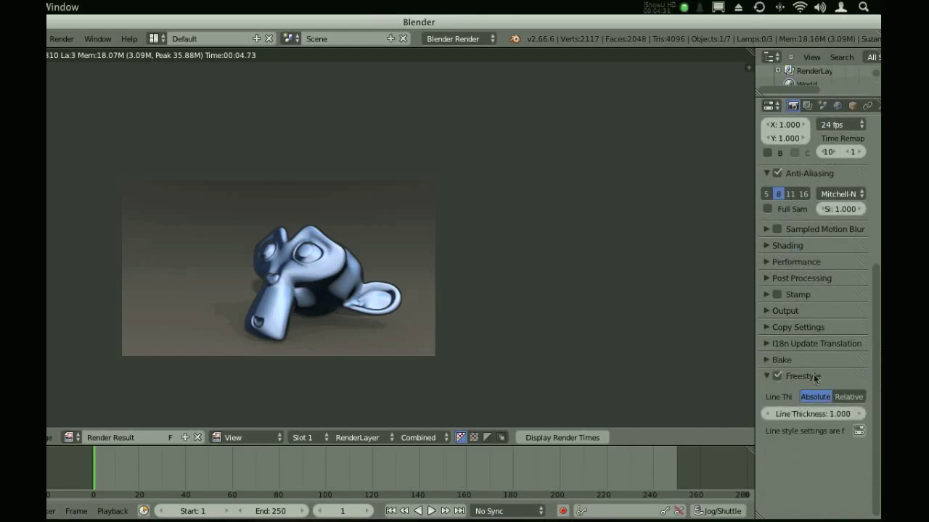
{"action": "left_click", "coordinate": [798, 376]}
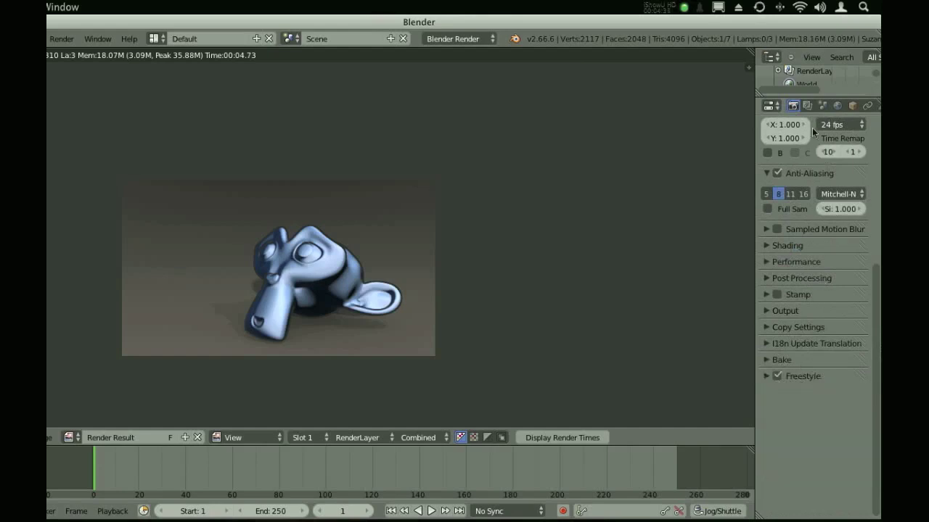
Review the render layer's Freestyle settings and recheck the Edge option in the post-processing settings.
{"action": "left_click", "coordinate": [807, 106]}
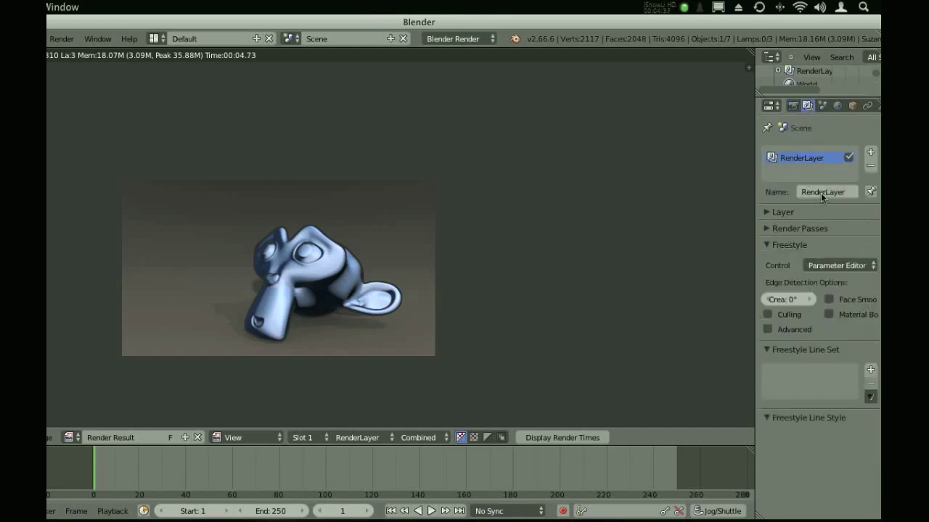
{"action": "left_click", "coordinate": [794, 252]}
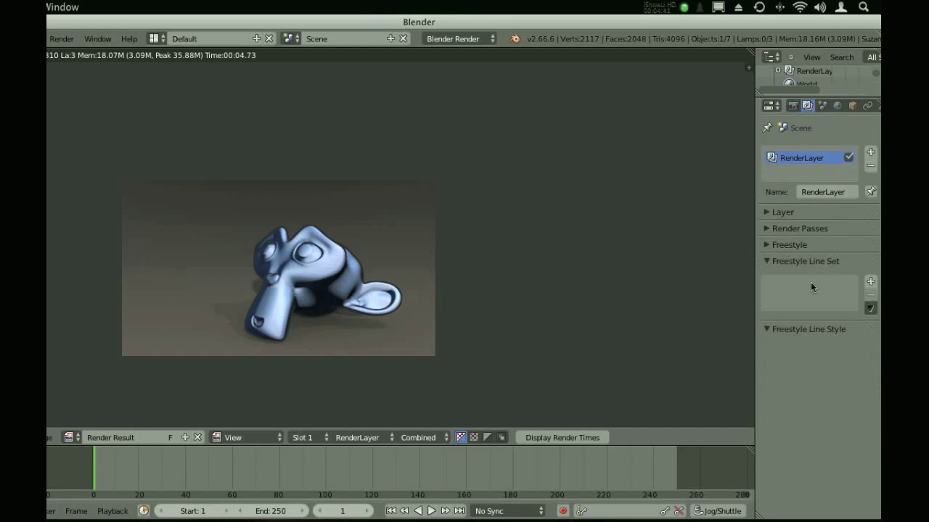
{"action": "left_click", "coordinate": [793, 105]}
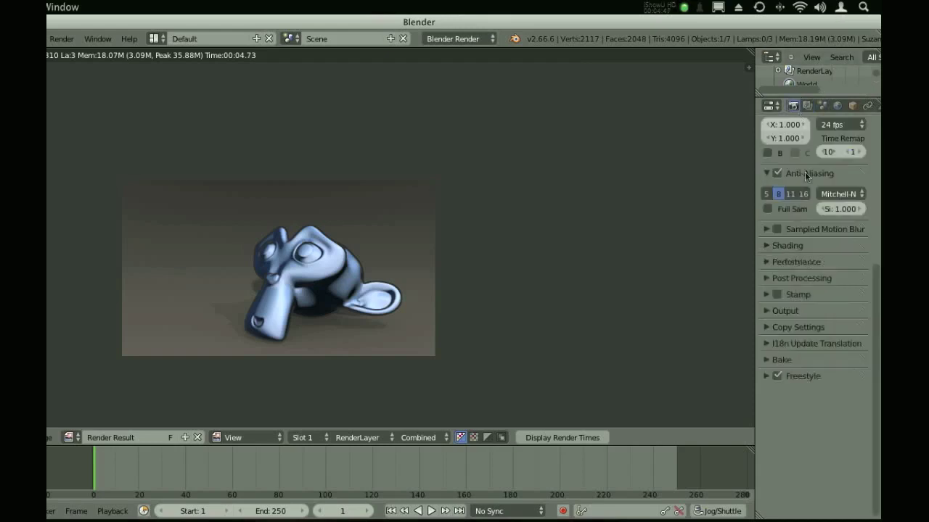
{"action": "left_click", "coordinate": [798, 276]}
{"action": "left_click", "coordinate": [798, 277]}
{"action": "left_click", "coordinate": [797, 278]}
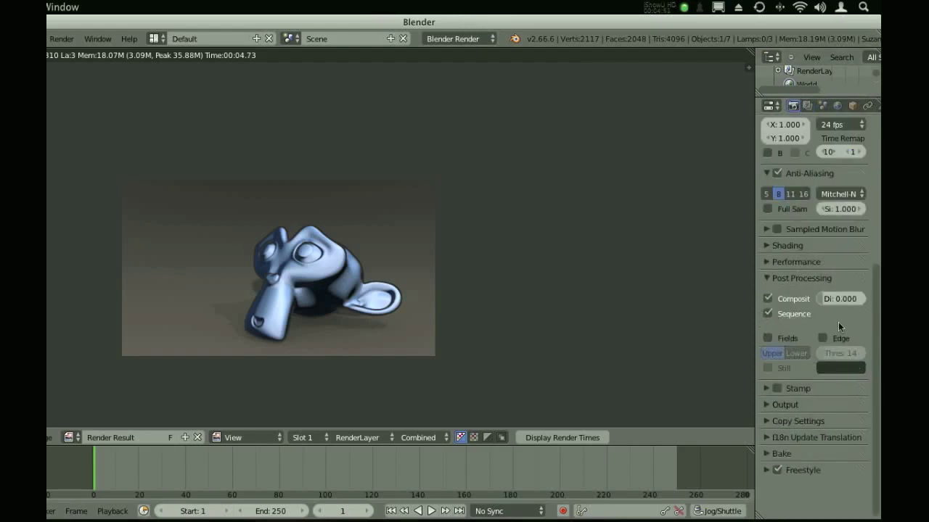
{"action": "left_click", "coordinate": [809, 278]}
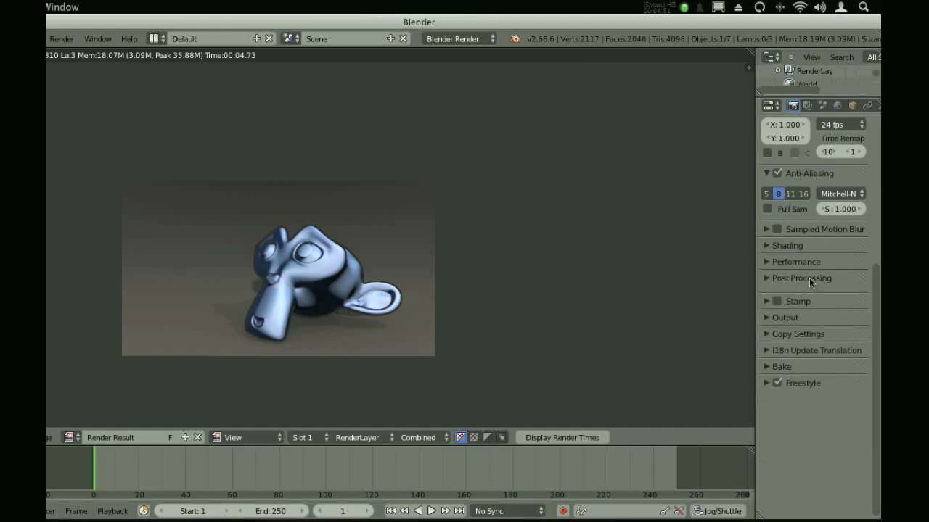
Add a Freestyle line set to the render layer and go through its edge type options.
{"action": "left_click", "coordinate": [806, 105]}
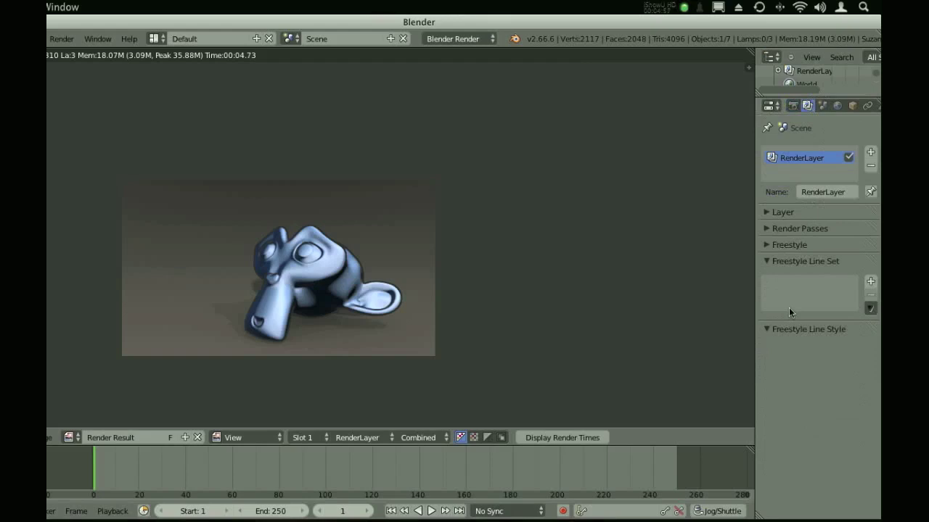
{"action": "left_click", "coordinate": [870, 281]}
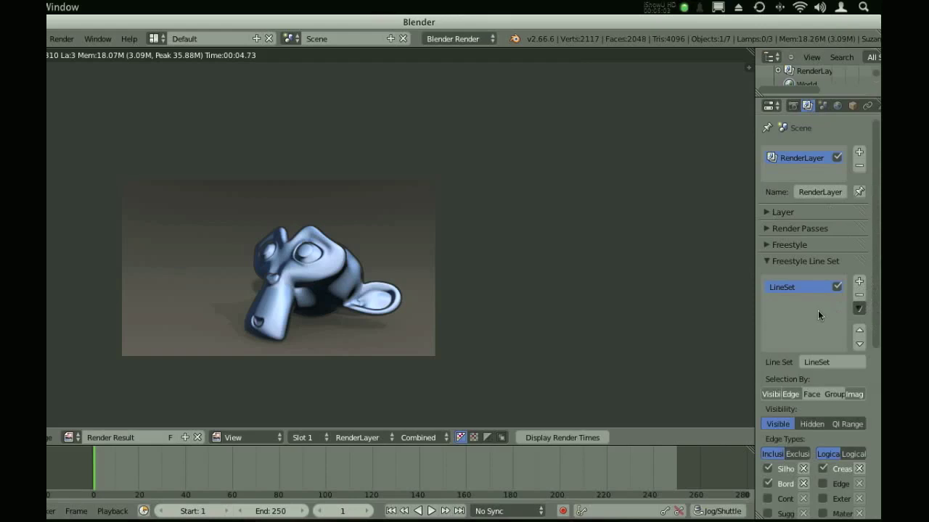
{"action": "scroll", "coordinate": [824, 310], "scroll_direction": "down", "scroll_amount": 5}
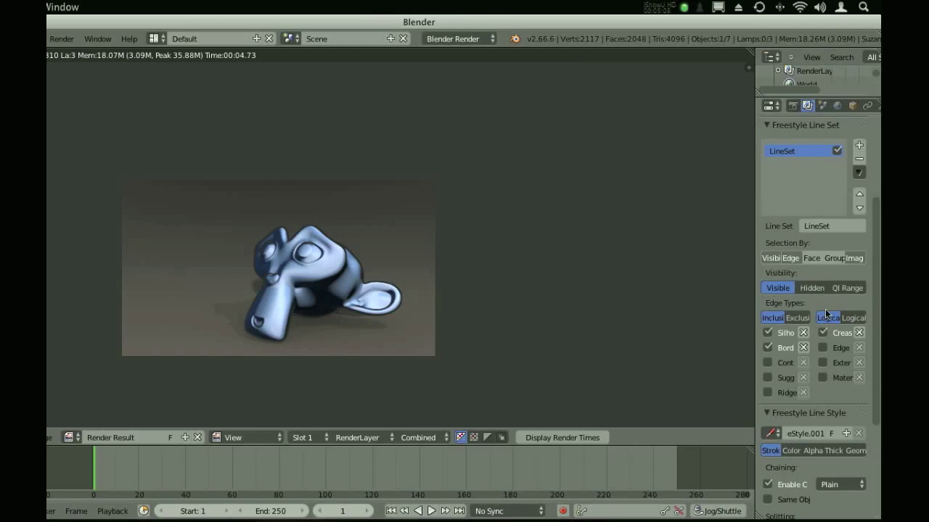
Mark the two edges along the top of the monkey's nostril as Freestyle edges and check the marking on the mesh.
{"action": "key", "text": "Escape"}
{"action": "scroll", "coordinate": [358, 291], "scroll_direction": "up", "scroll_amount": 5}
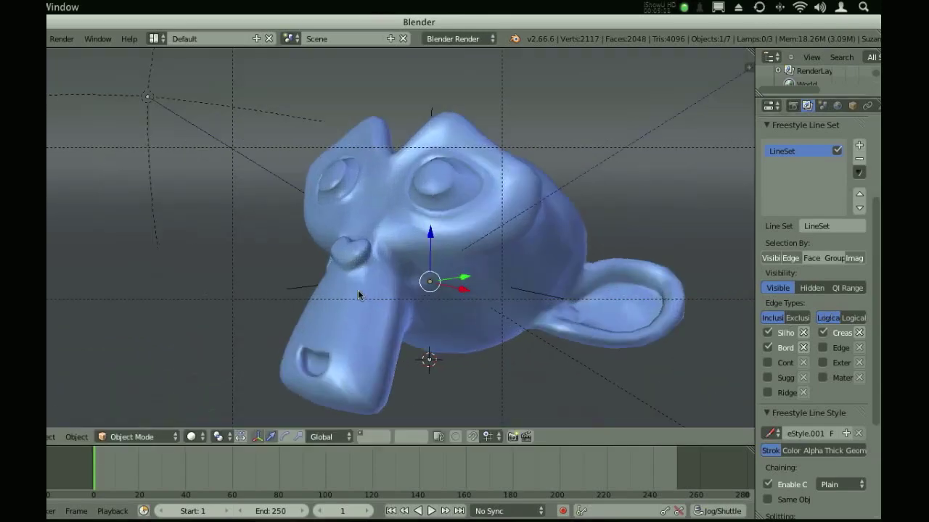
{"action": "key", "text": "Tab"}
{"action": "key", "text": "a"}
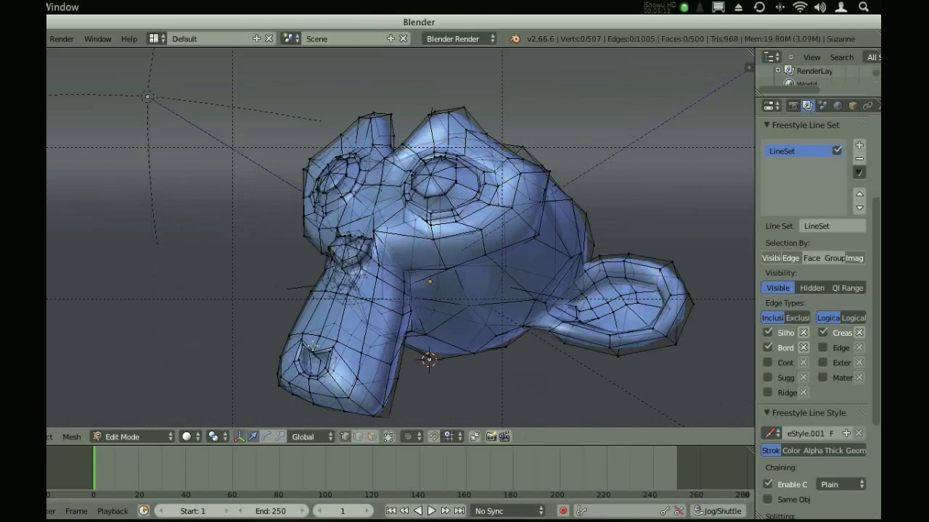
{"action": "scroll", "coordinate": [336, 347], "scroll_direction": "up", "scroll_amount": 1}
{"action": "right_click", "coordinate": [336, 363]}
{"action": "key", "text": "a"}
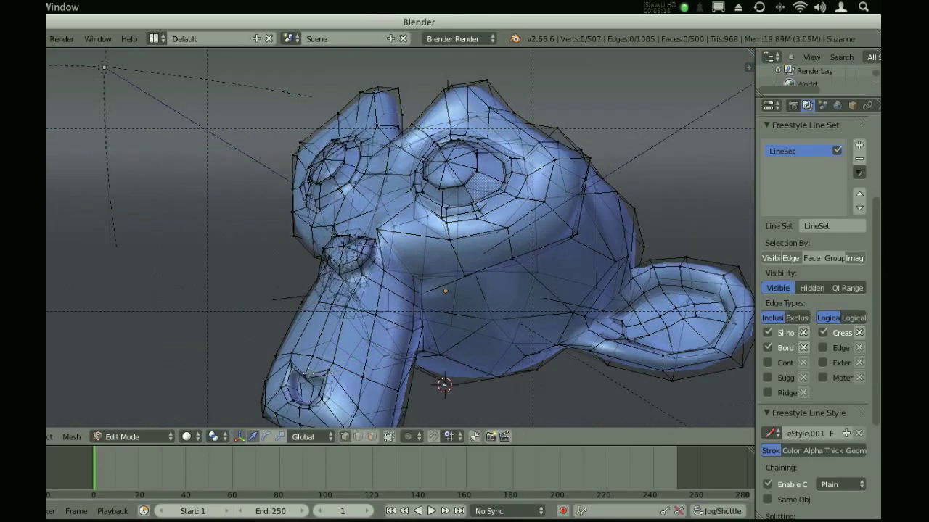
{"action": "right_click", "coordinate": [308, 373]}
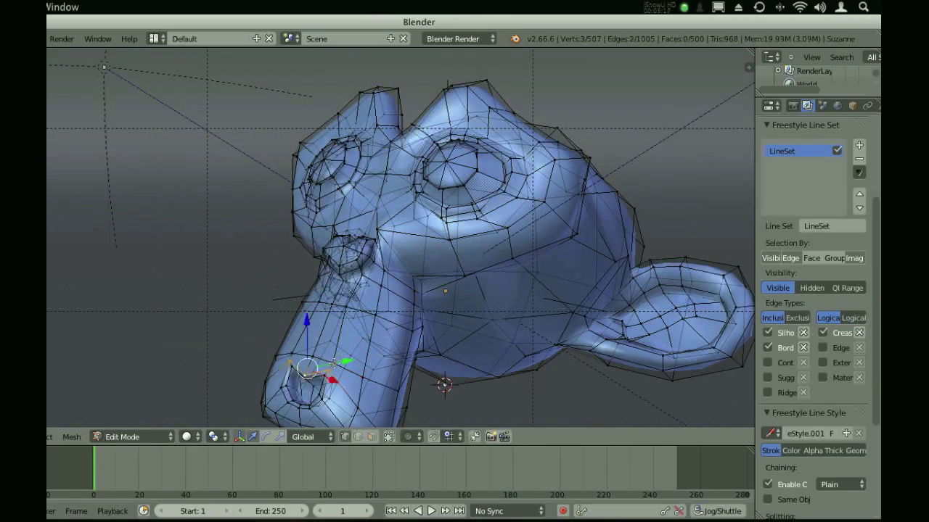
{"action": "key", "text": "ctrl+e"}
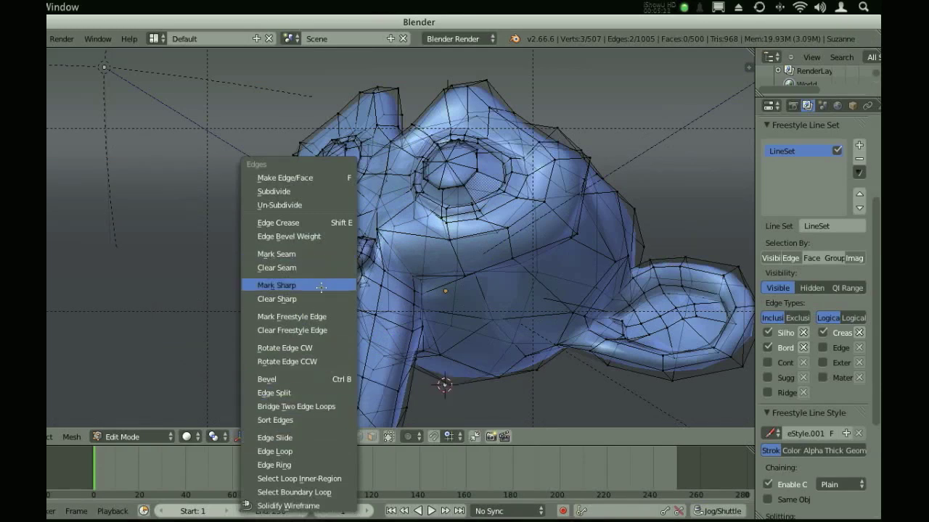
{"action": "left_click", "coordinate": [335, 318]}
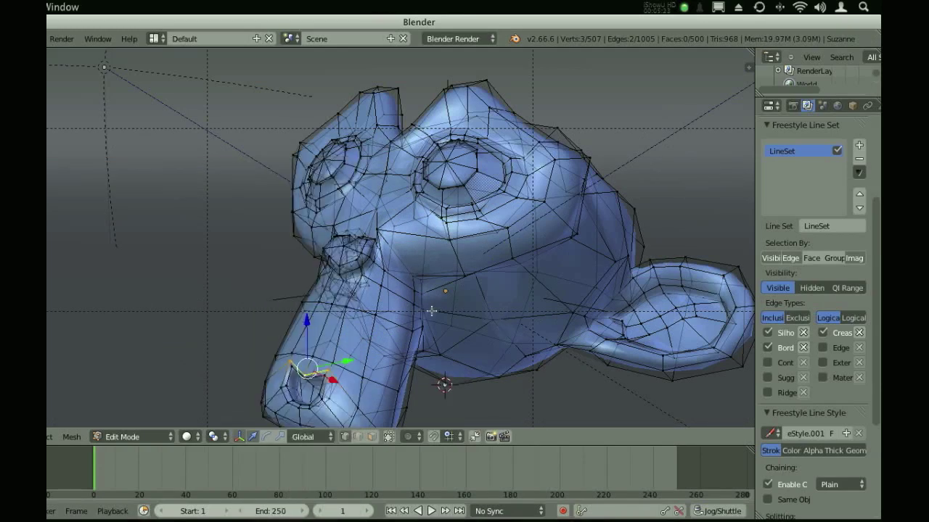
{"action": "key", "text": "Tab"}
{"action": "scroll", "coordinate": [397, 321], "scroll_direction": "down", "scroll_amount": 3}
{"action": "key", "text": "Tab"}
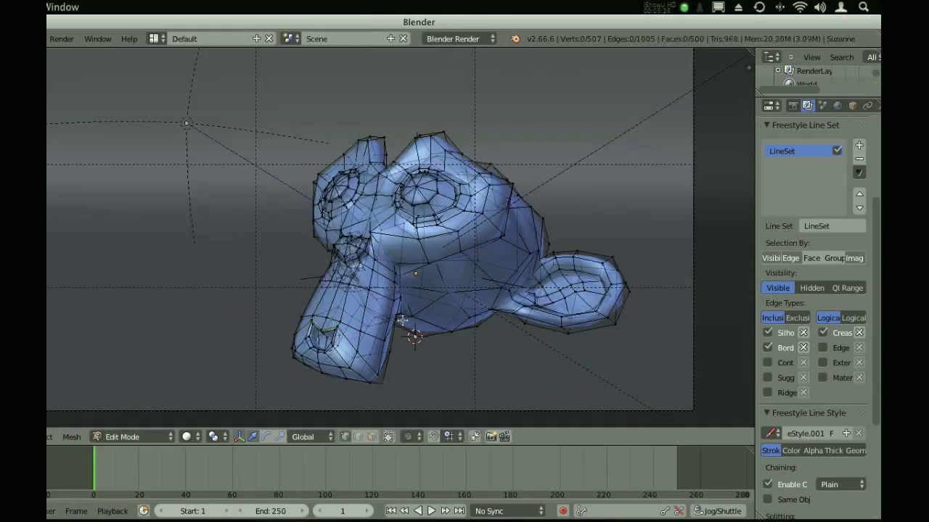
{"action": "key", "text": "Tab"}
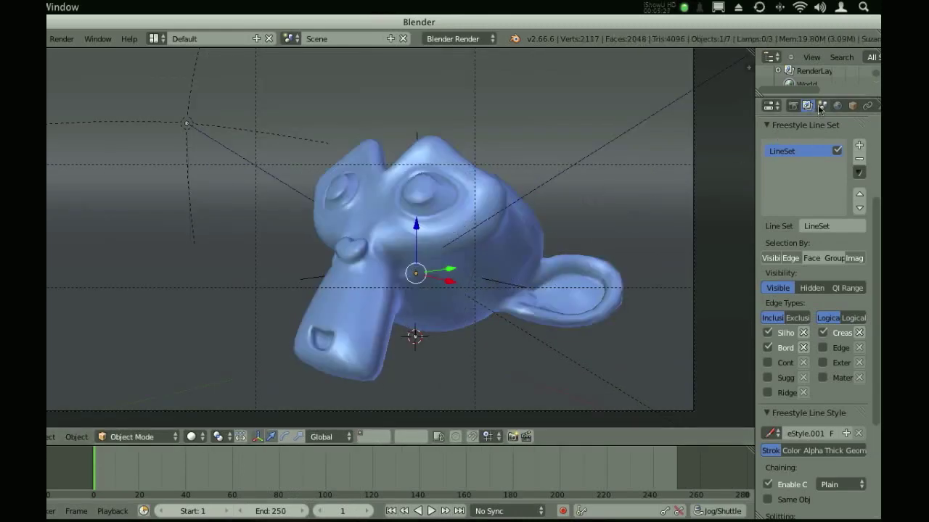
Widen the properties area and enable the Edge Mark edge type for the Freestyle line set.
{"action": "scroll", "coordinate": [820, 333], "scroll_direction": "down", "scroll_amount": 3}
{"action": "scroll", "coordinate": [817, 333], "scroll_direction": "up", "scroll_amount": 1}
{"action": "scroll", "coordinate": [817, 333], "scroll_direction": "up", "scroll_amount": 2}
{"action": "left_click_drag", "start_coordinate": [754, 355], "coordinate": [637, 355]}
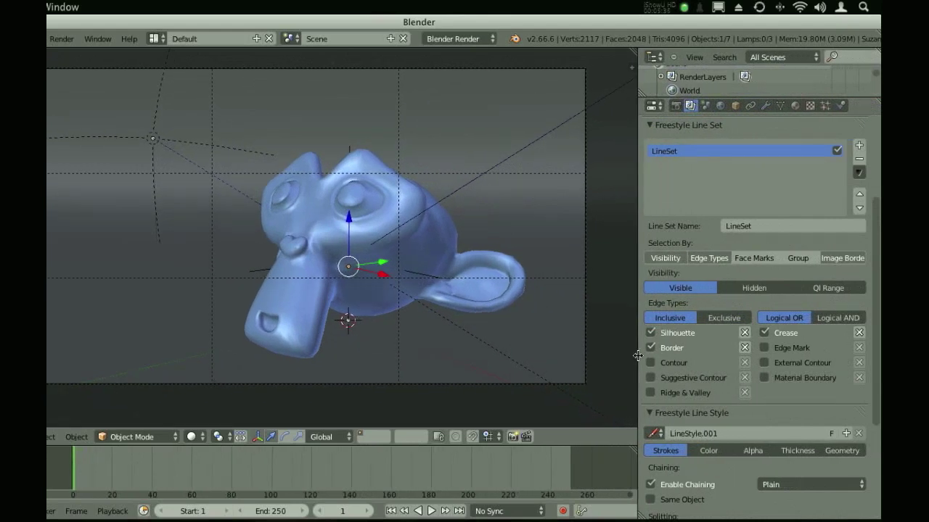
{"action": "left_click", "coordinate": [788, 348]}
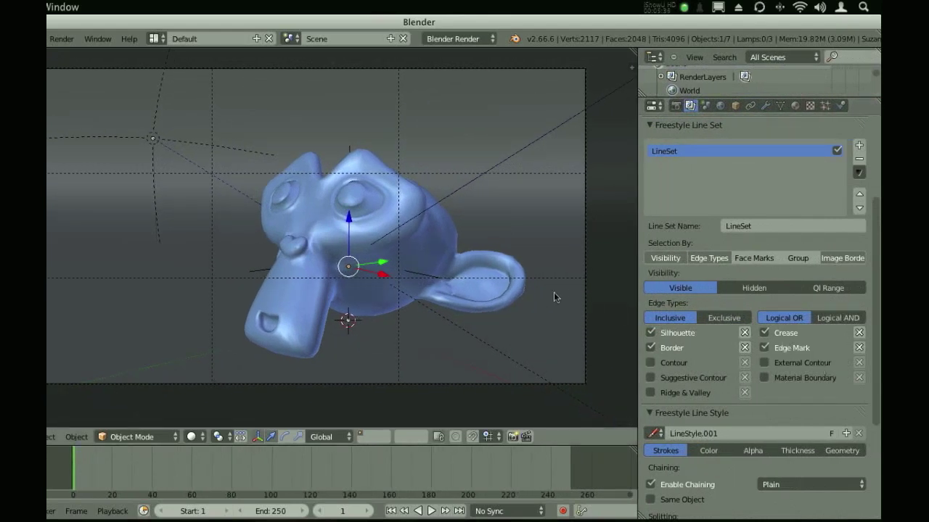
Render the current frame with Freestyle and inspect the lines on the monkey head up close.
{"action": "key", "text": "F12"}
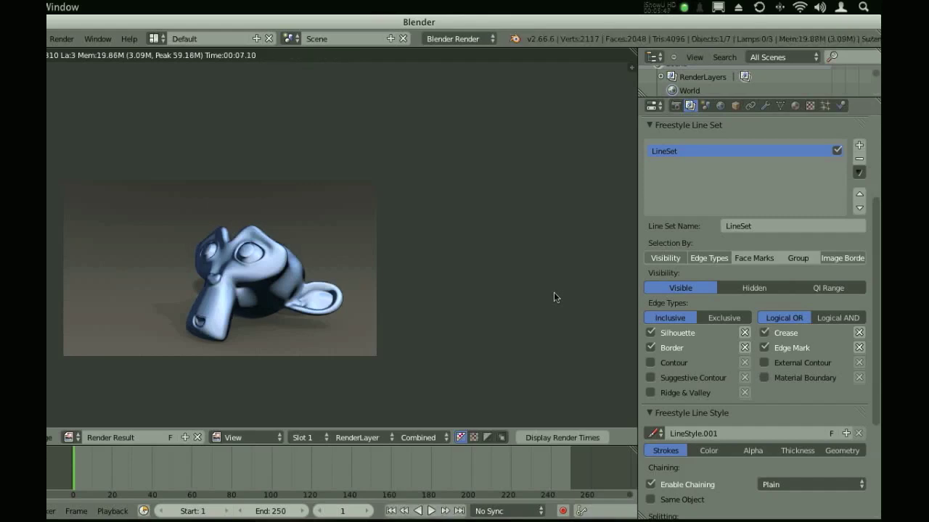
{"action": "scroll", "coordinate": [230, 254], "scroll_direction": "up", "scroll_amount": 4}
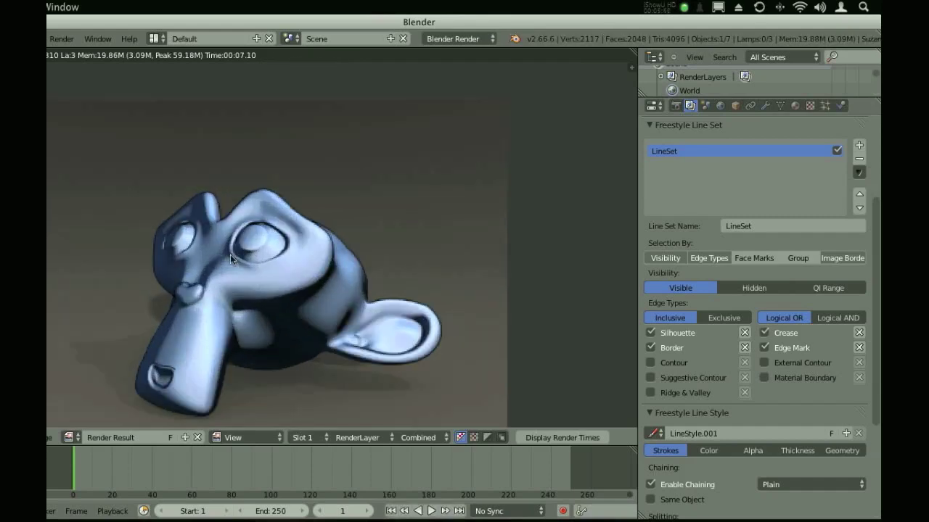
Inspect the nostril lines in the render, disable the Edge Mark edge type in the Freestyle line set and render again.
{"action": "scroll", "coordinate": [226, 253], "scroll_direction": "up", "scroll_amount": 2}
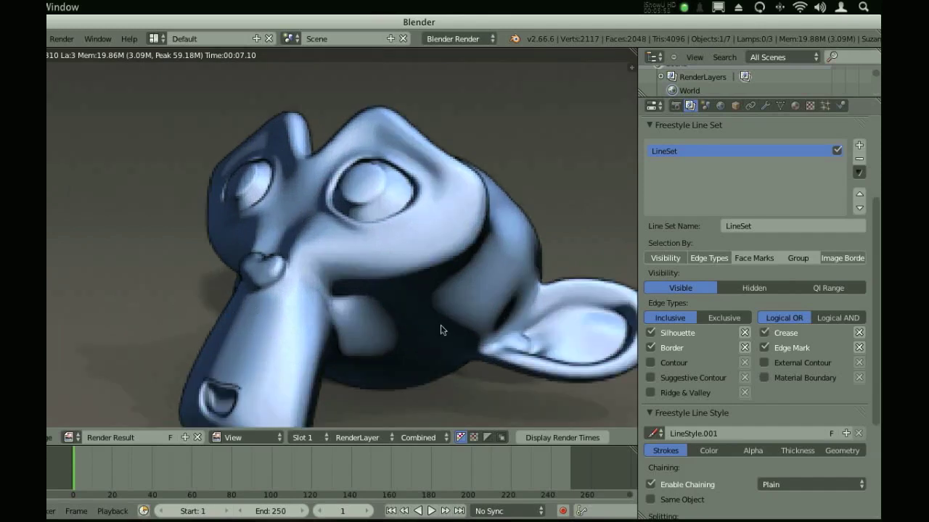
{"action": "scroll", "coordinate": [182, 232], "scroll_direction": "up", "scroll_amount": 2}
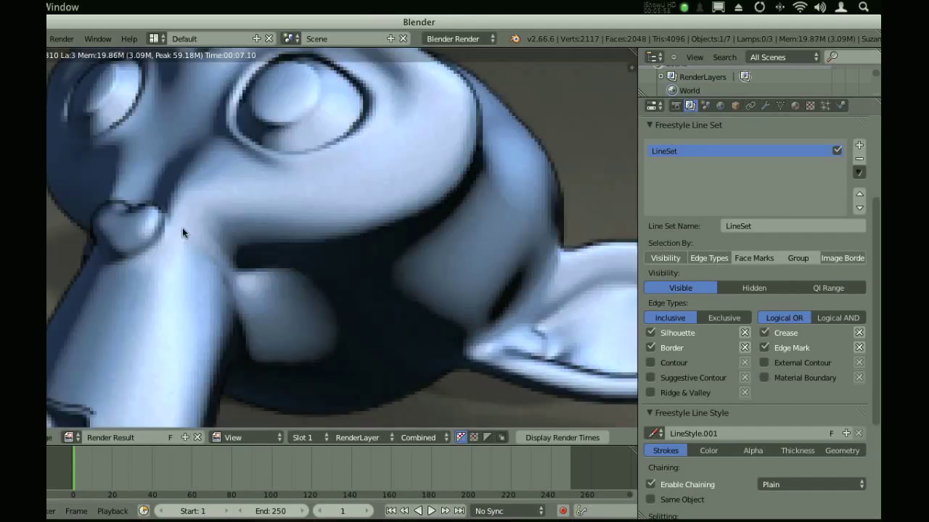
{"action": "scroll", "coordinate": [279, 194], "scroll_direction": "down", "scroll_amount": 2}
{"action": "scroll", "coordinate": [256, 257], "scroll_direction": "up", "scroll_amount": 4}
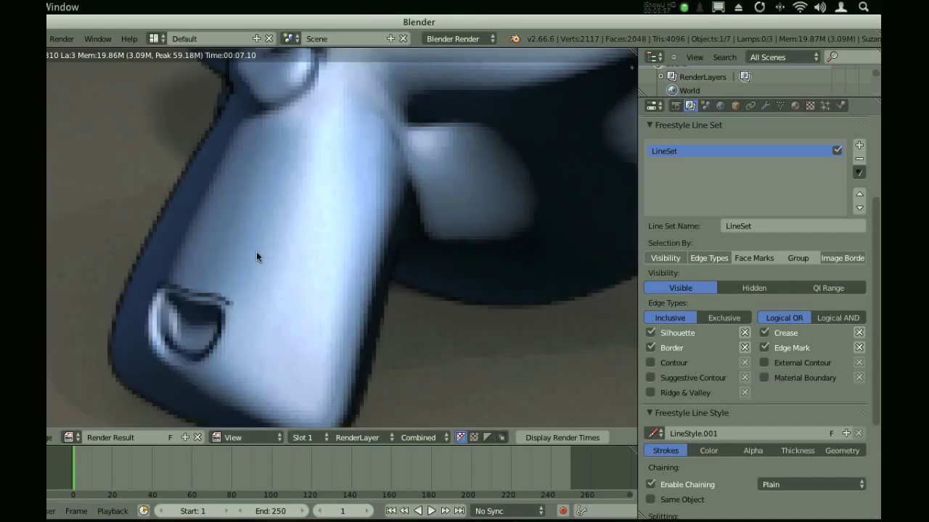
{"action": "middle_click_drag", "start_coordinate": [256, 252], "coordinate": [282, 243]}
{"action": "left_click_drag", "start_coordinate": [286, 265], "coordinate": [286, 266]}
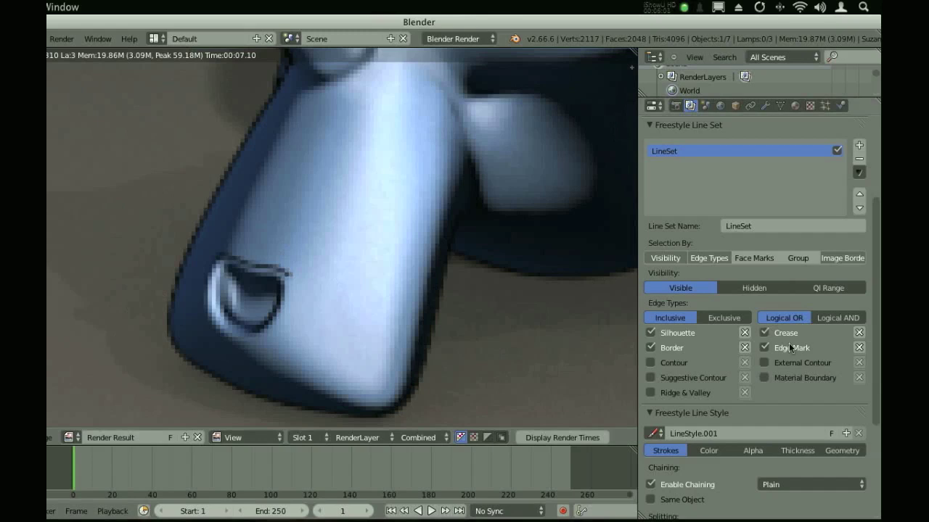
{"action": "left_click", "coordinate": [857, 348]}
{"action": "left_click", "coordinate": [764, 348]}
{"action": "key", "text": "F11"}
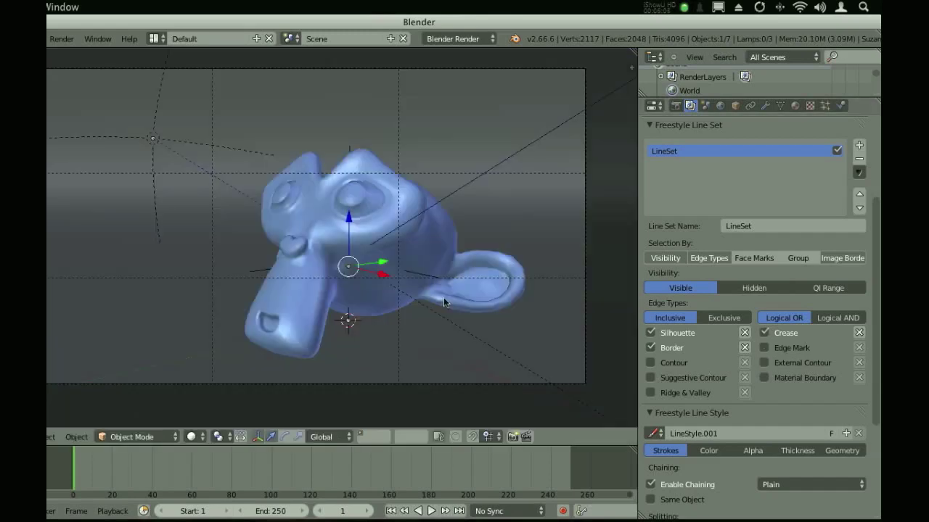
{"action": "key", "text": "F12"}
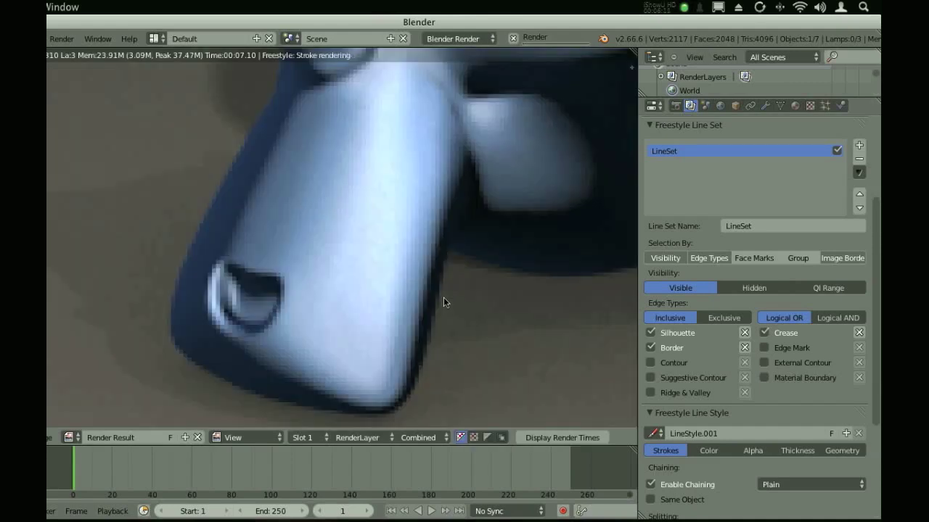
{"action": "scroll", "coordinate": [322, 261], "scroll_direction": "down", "scroll_amount": 4}
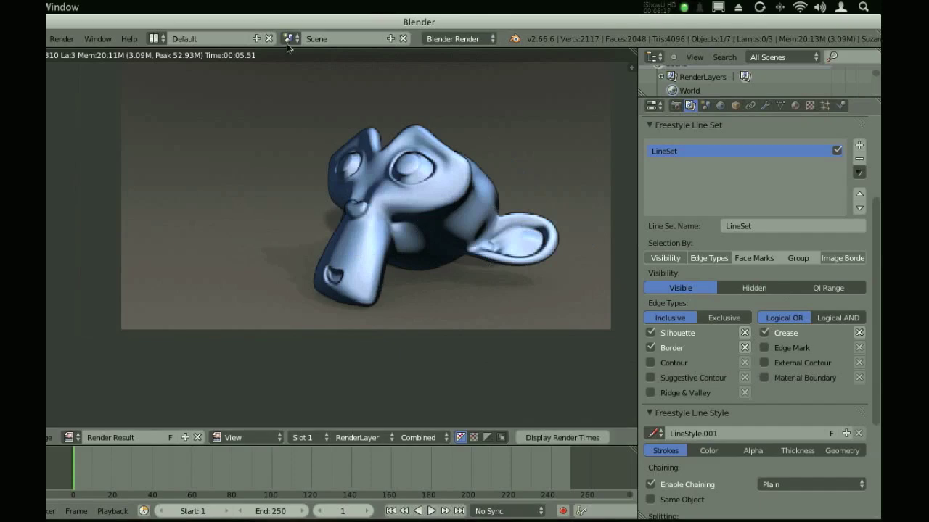
Set the base thickness of the Freestyle line style to 8.
{"action": "key", "text": "Escape"}
{"action": "scroll", "coordinate": [863, 343], "scroll_direction": "down", "scroll_amount": 3}
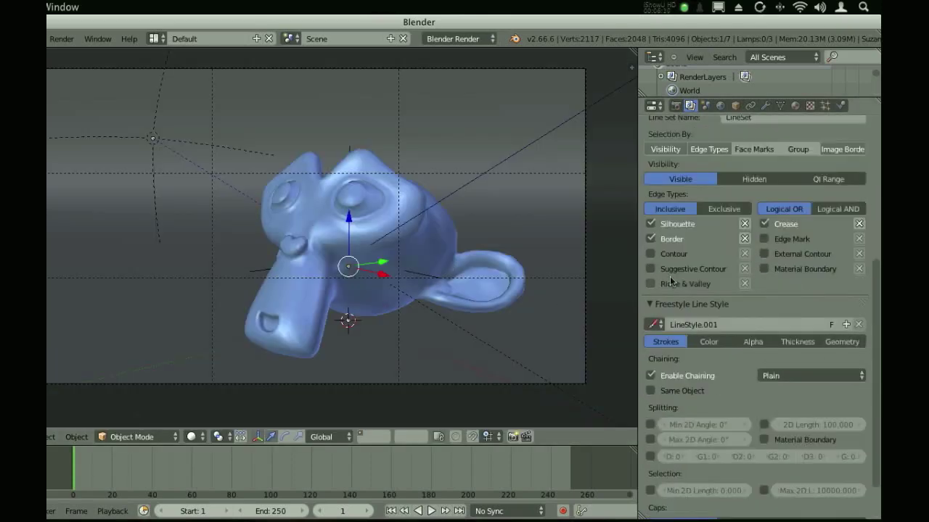
{"action": "scroll", "coordinate": [693, 284], "scroll_direction": "up", "scroll_amount": 3}
{"action": "scroll", "coordinate": [693, 281], "scroll_direction": "down", "scroll_amount": 5}
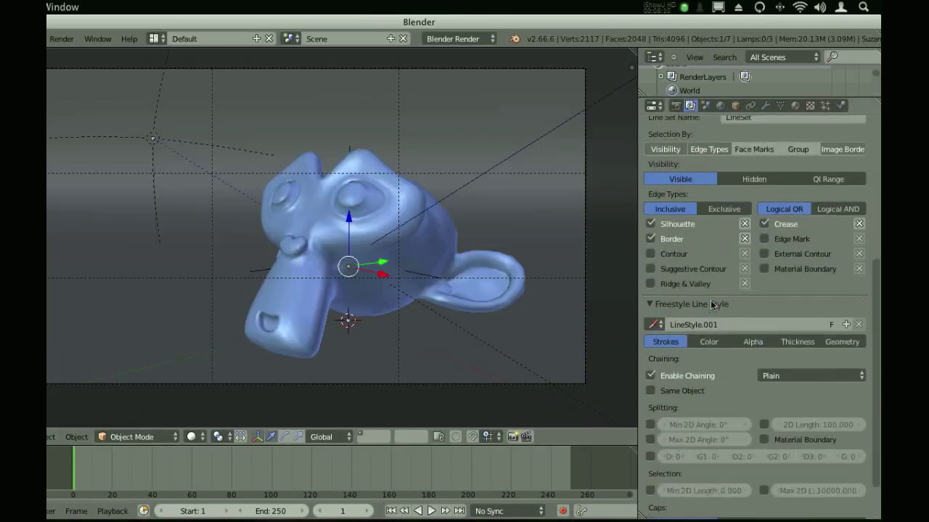
{"action": "left_click", "coordinate": [795, 342]}
{"action": "left_click", "coordinate": [817, 358]}
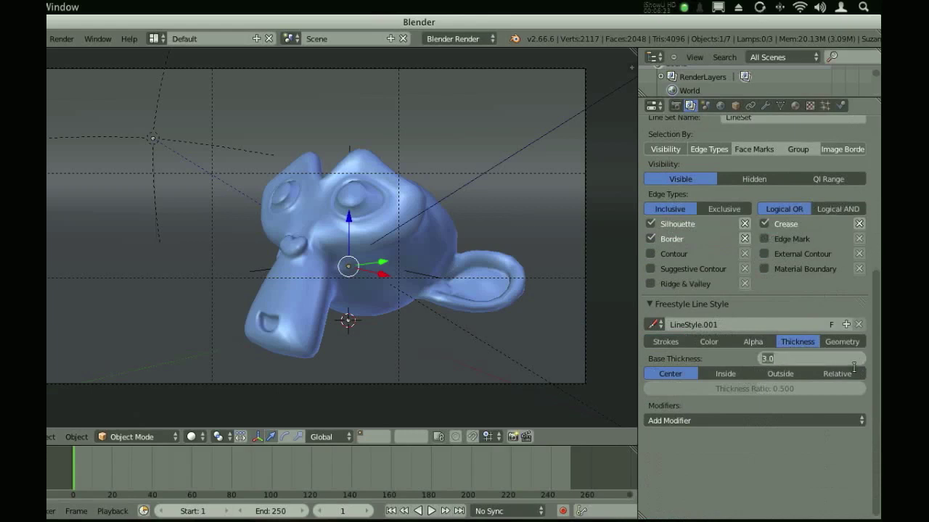
{"action": "type", "text": "8"}
{"action": "key", "text": "Return"}
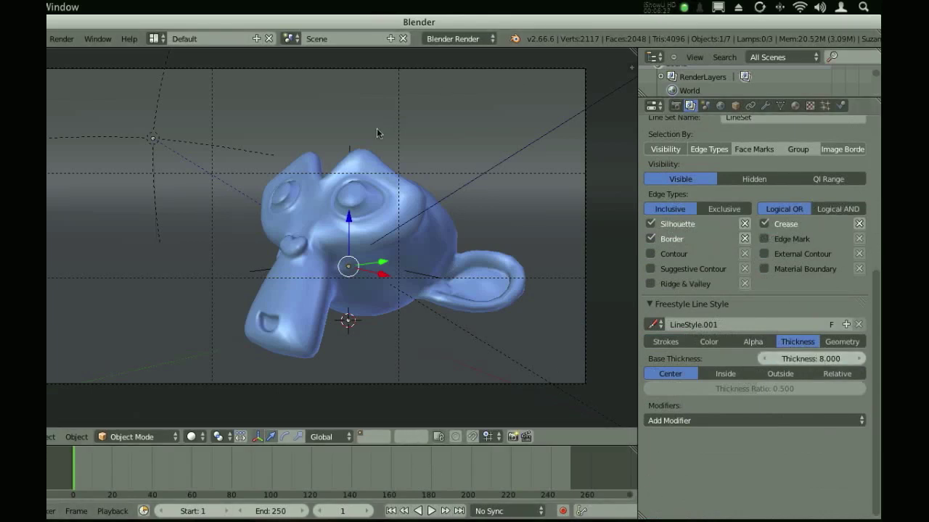
Render the frame with the thicker lines and inspect the outlines around the monkey's snout and nostril.
{"action": "key", "text": "F12"}
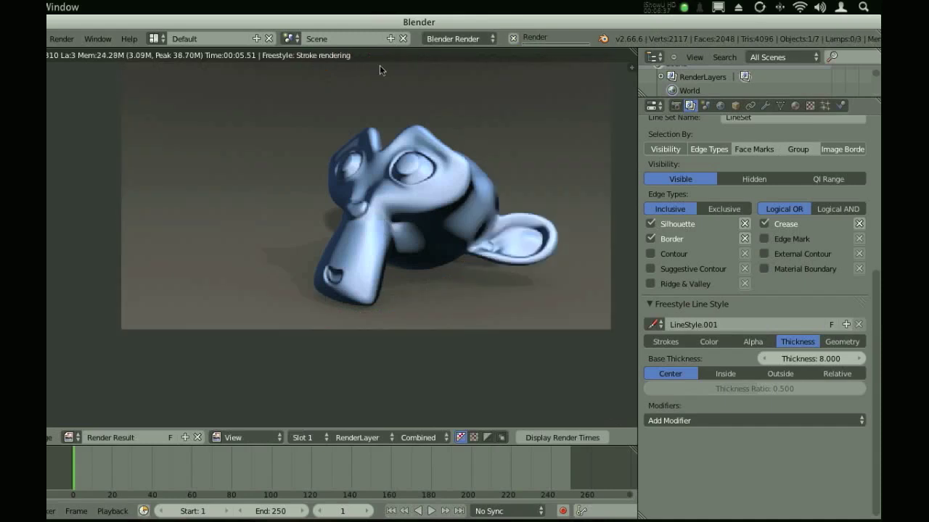
{"action": "scroll", "coordinate": [336, 259], "scroll_direction": "up", "scroll_amount": 6}
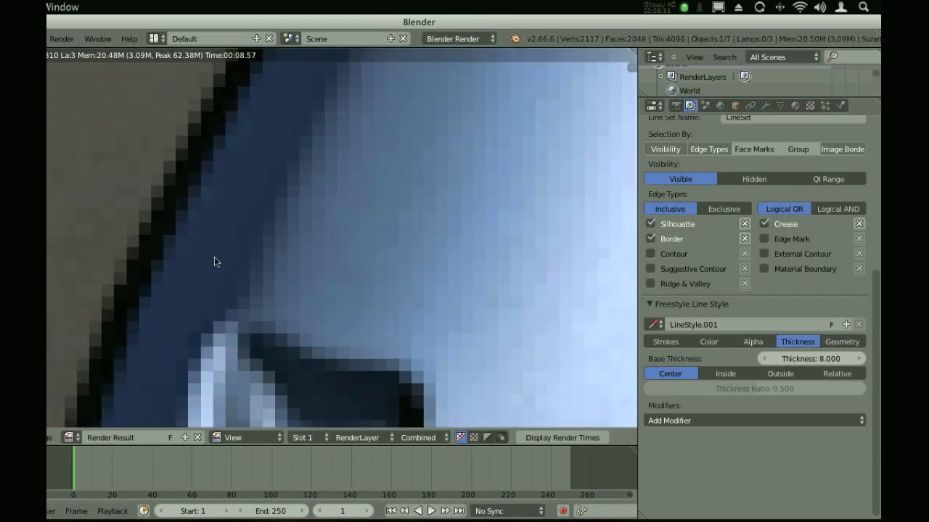
{"action": "scroll", "coordinate": [214, 257], "scroll_direction": "down", "scroll_amount": 3}
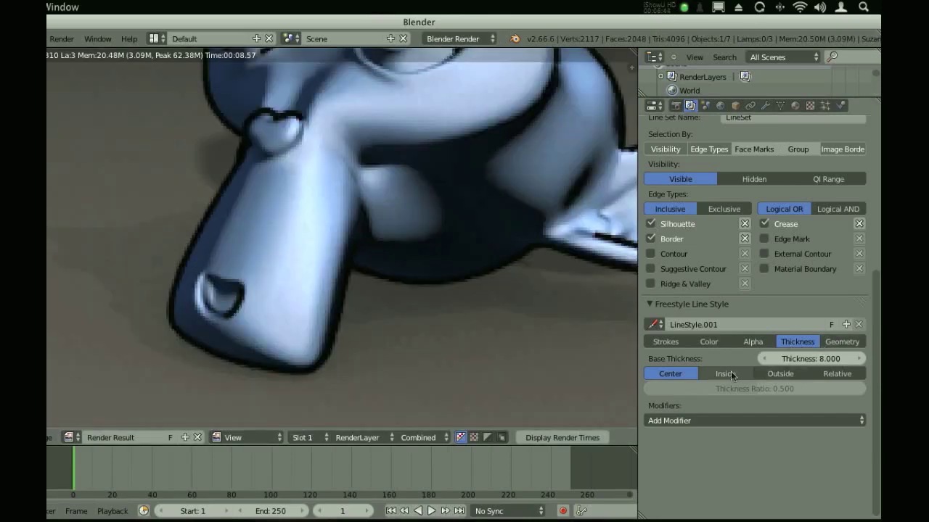
Lighten the line style's base colour to a near-black grey of RGB 0.01109 and review the available colour modifiers.
{"action": "left_click", "coordinate": [748, 342]}
{"action": "left_click", "coordinate": [789, 342]}
{"action": "left_click", "coordinate": [714, 341]}
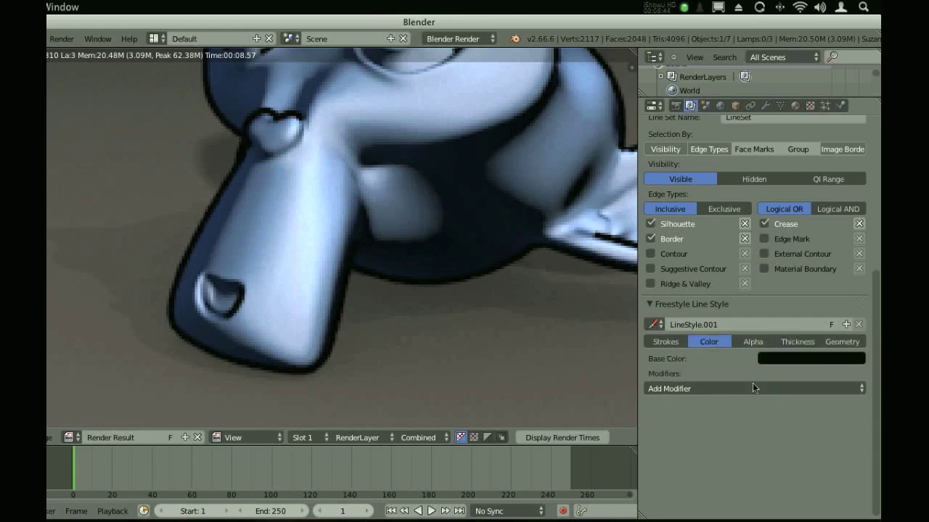
{"action": "left_click", "coordinate": [799, 359]}
{"action": "left_click_drag", "start_coordinate": [854, 280], "coordinate": [854, 270]}
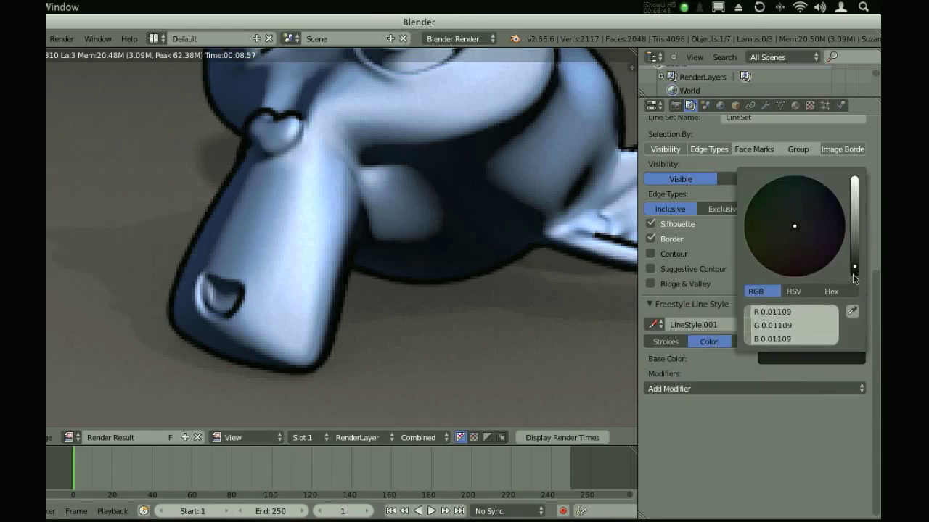
{"action": "left_click", "coordinate": [752, 387]}
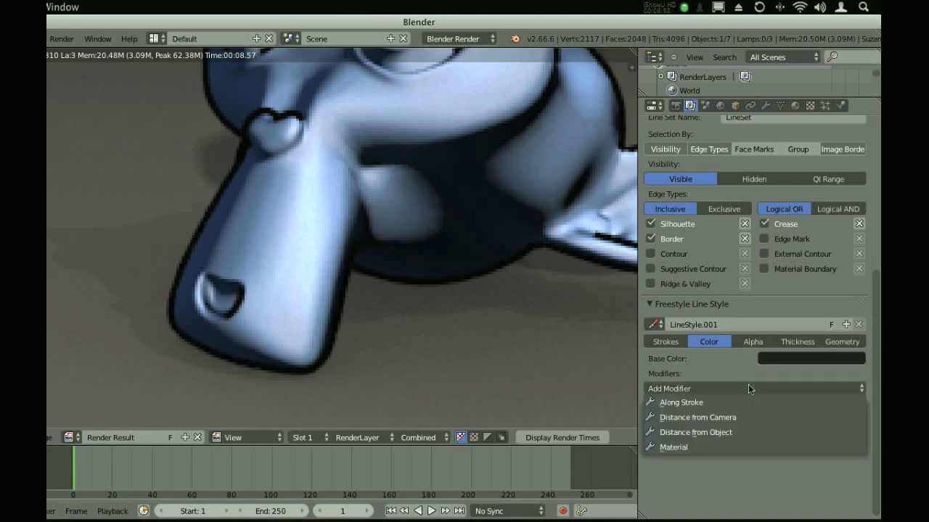
{"action": "left_click", "coordinate": [728, 386]}
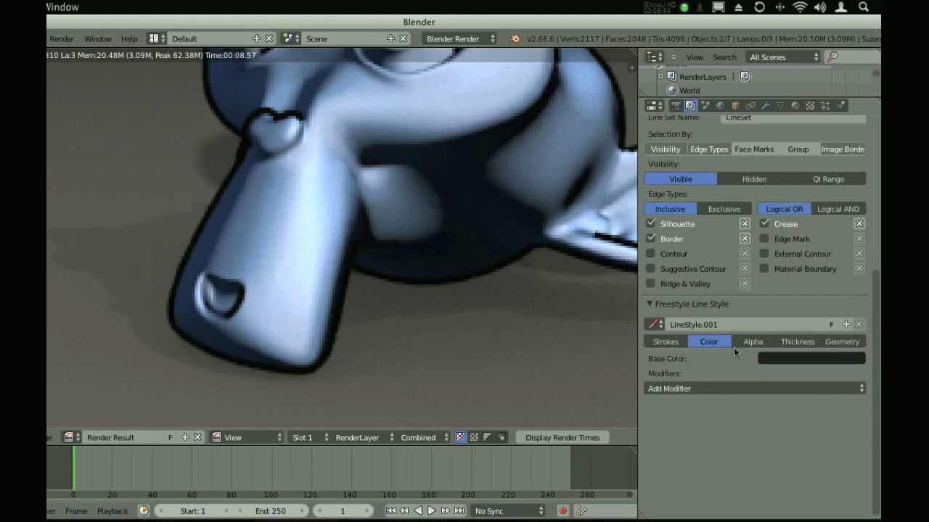
Review the modifiers available for the line style's alpha and thickness.
{"action": "left_click", "coordinate": [748, 341]}
{"action": "left_click", "coordinate": [733, 389]}
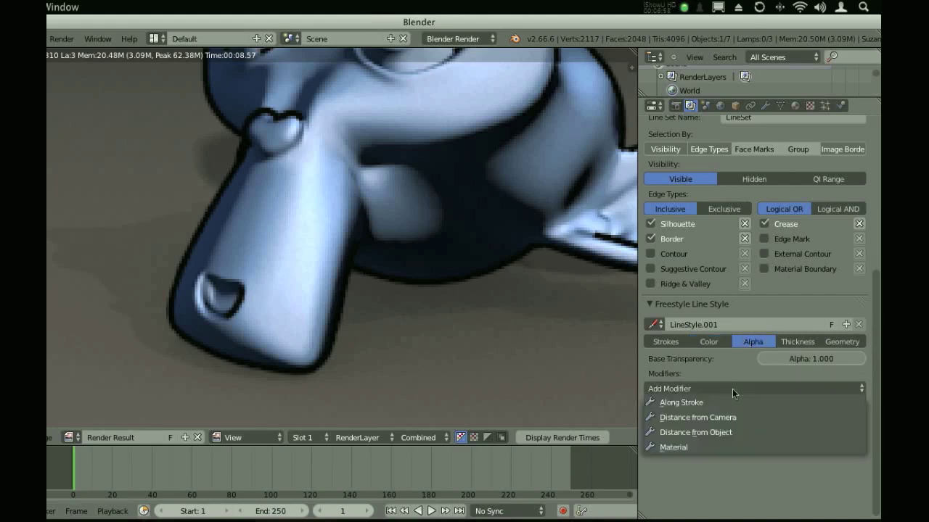
{"action": "left_click", "coordinate": [796, 341]}
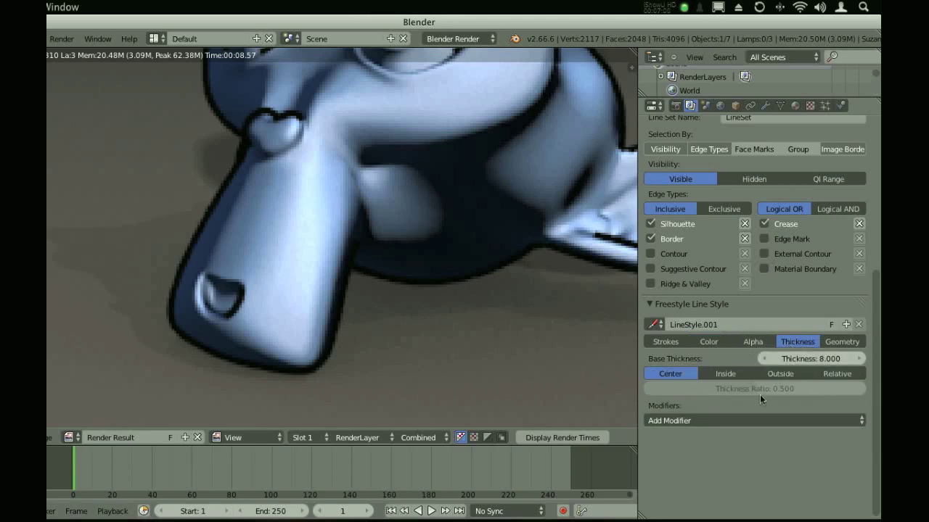
{"action": "left_click", "coordinate": [728, 419]}
Try a 2D Perlin Noise geometry modifier on the line style in a render and remove it again.
{"action": "left_click", "coordinate": [841, 342]}
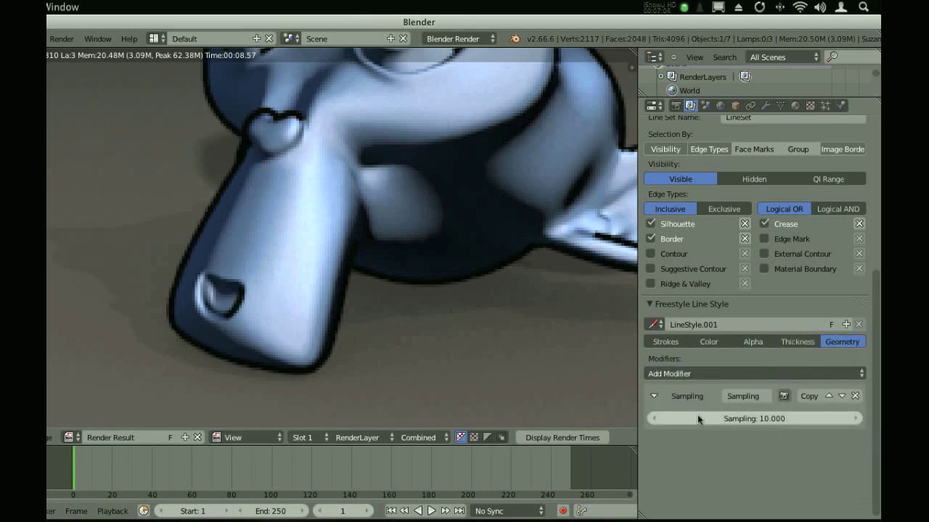
{"action": "left_click", "coordinate": [693, 373]}
{"action": "left_click", "coordinate": [719, 257]}
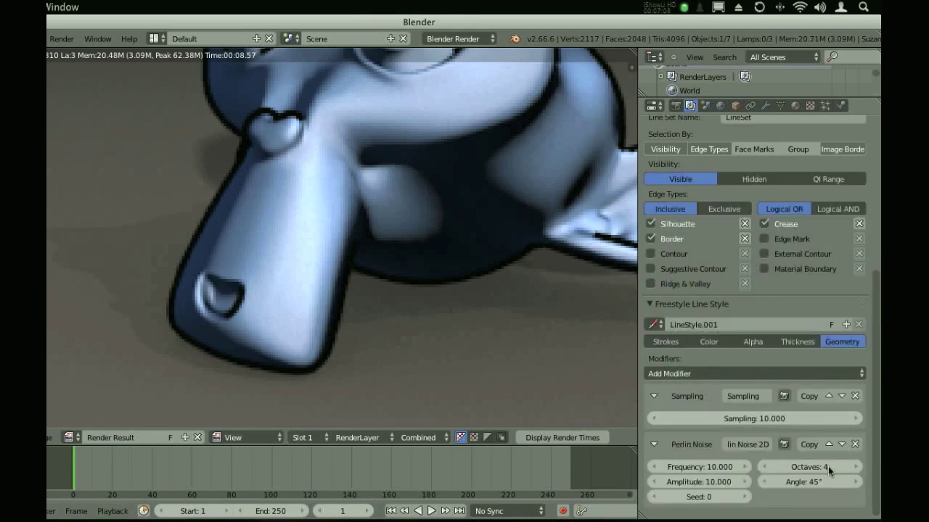
{"action": "scroll", "coordinate": [822, 474], "scroll_direction": "up", "scroll_amount": 1}
{"action": "key", "text": "F12"}
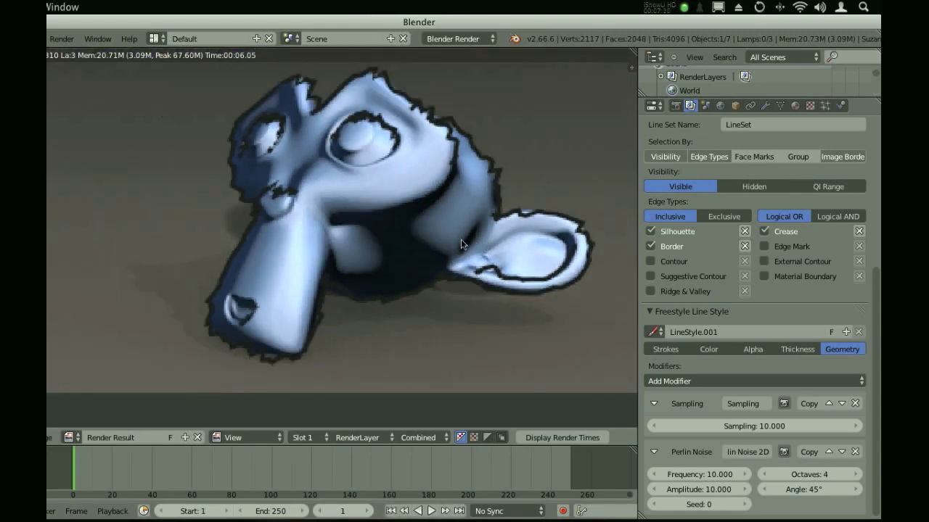
{"action": "middle_click_drag", "start_coordinate": [461, 240], "coordinate": [431, 267]}
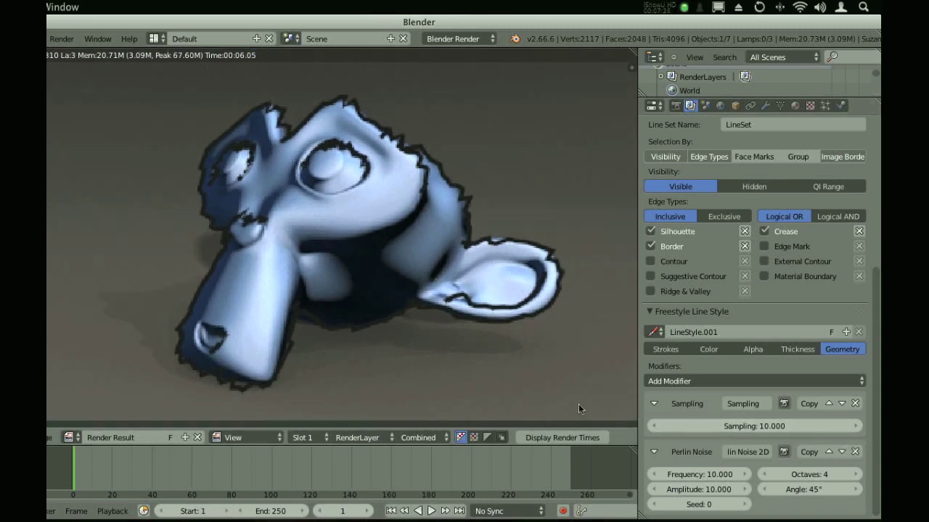
{"action": "left_click", "coordinate": [854, 452]}
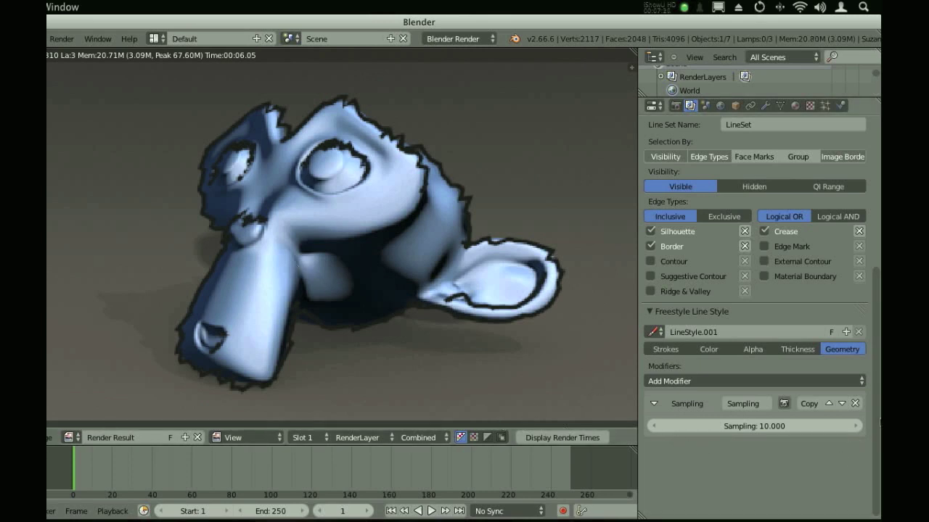
Go through the line style's settings and set its stroke caps to Round.
{"action": "left_click", "coordinate": [798, 349]}
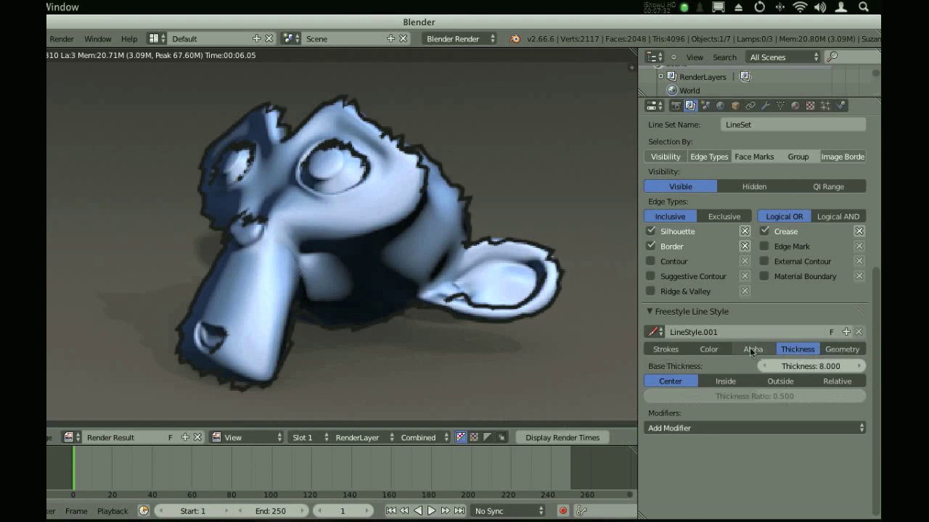
{"action": "left_click", "coordinate": [753, 349]}
{"action": "left_click", "coordinate": [709, 349]}
{"action": "left_click", "coordinate": [665, 349]}
{"action": "scroll", "coordinate": [733, 384], "scroll_direction": "down", "scroll_amount": 2}
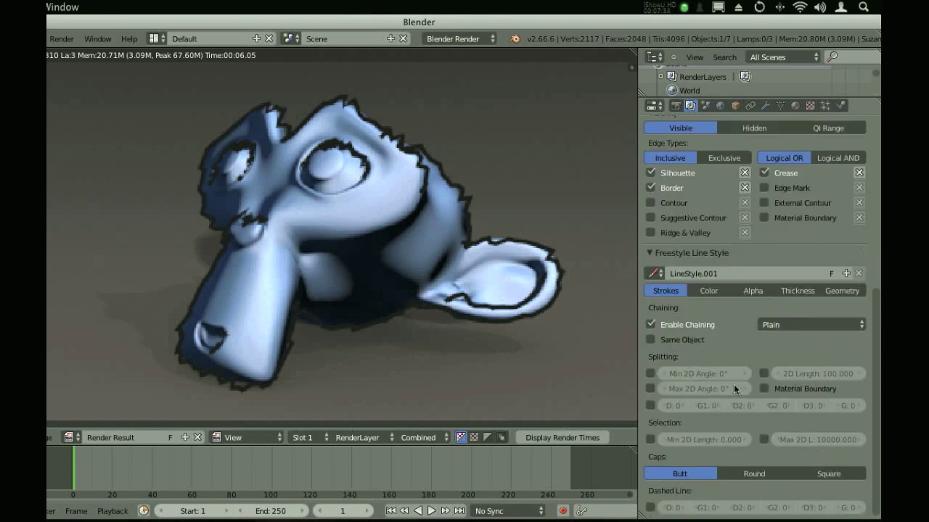
{"action": "left_click", "coordinate": [778, 473]}
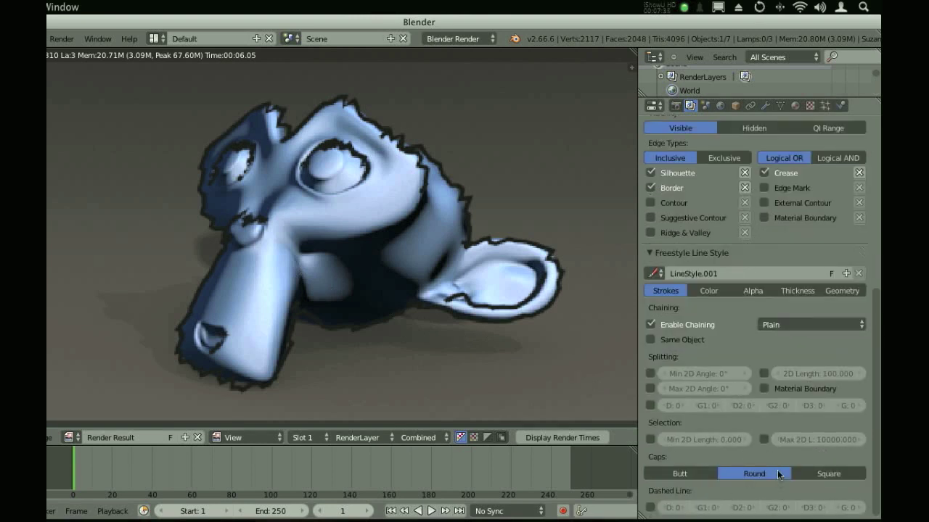
{"action": "scroll", "coordinate": [779, 445], "scroll_direction": "up", "scroll_amount": 4}
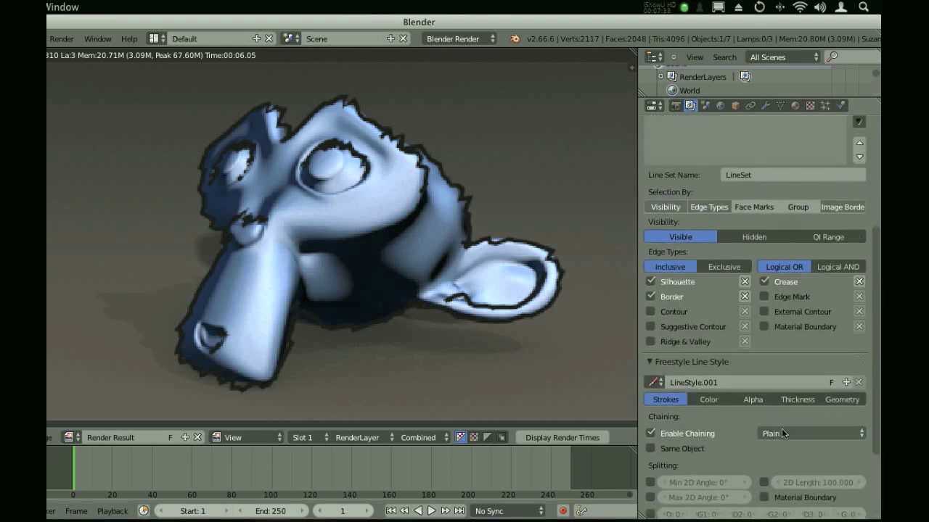
Try the Suggestive Contour edge type in a render and disable it again in the line set.
{"action": "left_click", "coordinate": [669, 327]}
{"action": "key", "text": "F12"}
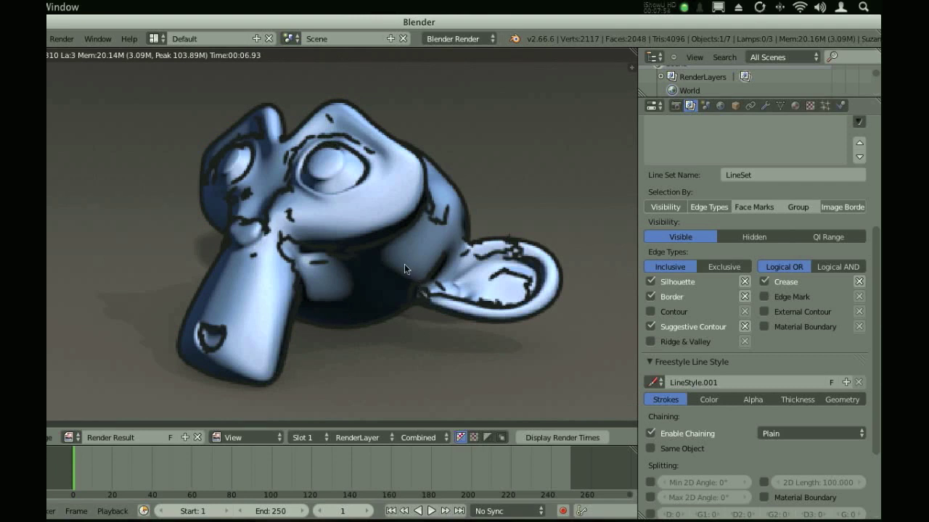
{"action": "left_click", "coordinate": [674, 328]}
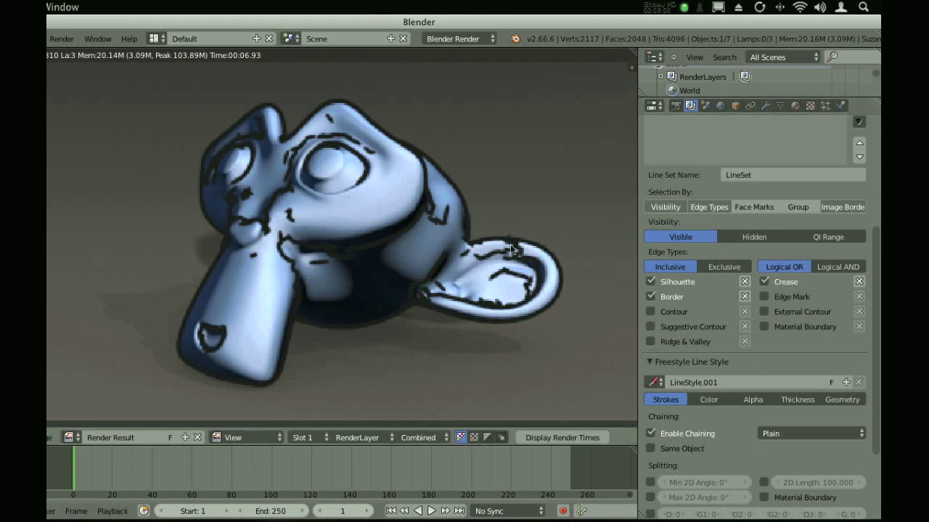
{"action": "scroll", "coordinate": [741, 321], "scroll_direction": "down", "scroll_amount": 2}
{"action": "scroll", "coordinate": [709, 341], "scroll_direction": "up", "scroll_amount": 1}
{"action": "scroll", "coordinate": [709, 341], "scroll_direction": "up", "scroll_amount": 1}
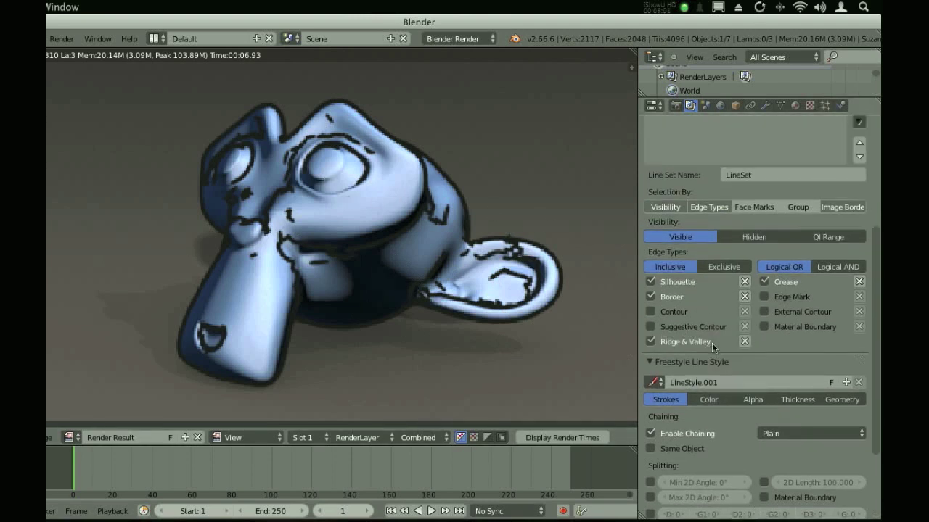
Lighten the line style's base colour to a dark grey of RGB 0.03968 and render the frame.
{"action": "left_click", "coordinate": [722, 400]}
{"action": "scroll", "coordinate": [726, 400], "scroll_direction": "up", "scroll_amount": 1}
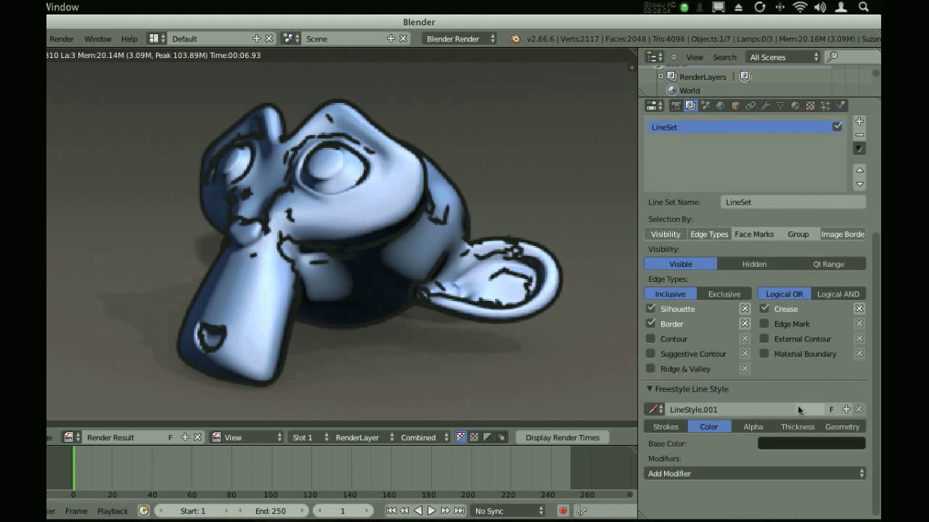
{"action": "left_click", "coordinate": [758, 442]}
{"action": "left_click_drag", "start_coordinate": [854, 338], "coordinate": [854, 338]}
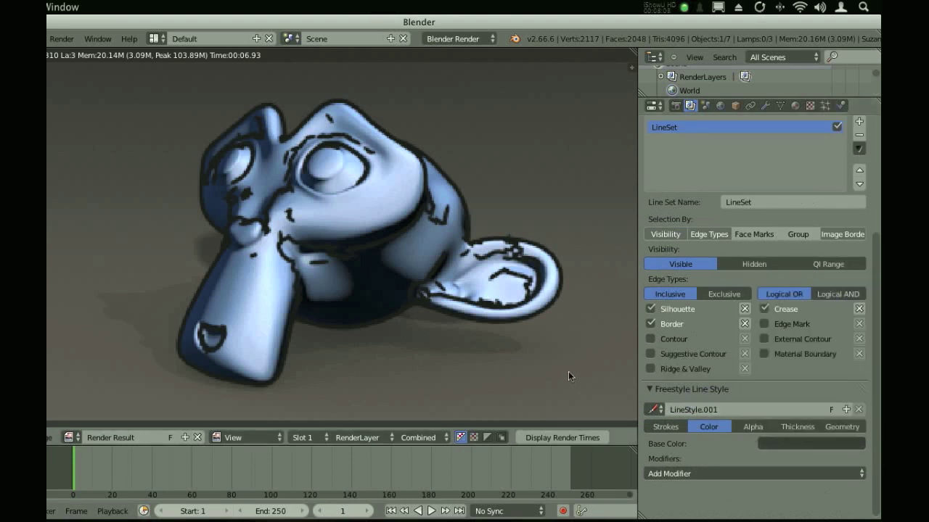
{"action": "key", "text": "F12"}
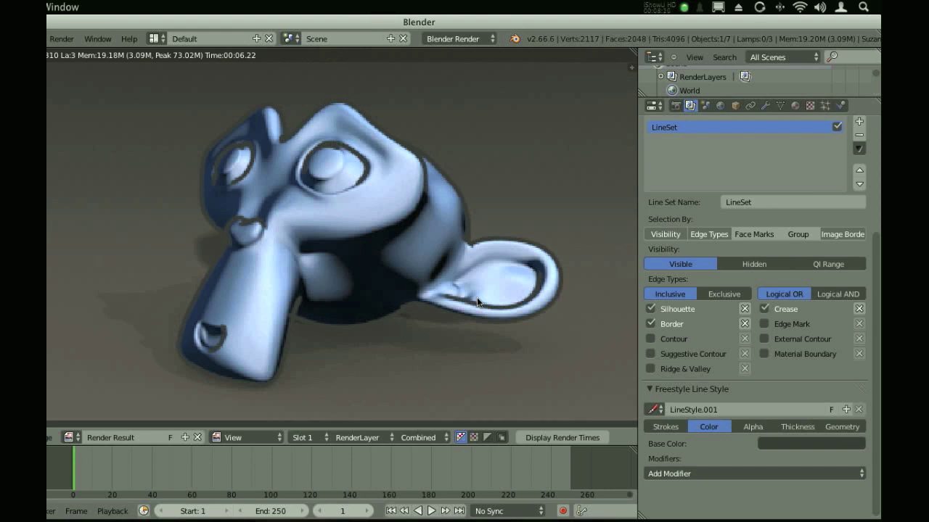
Darken the line style's base colour to near black, render the frame, inspect the outlines and close the render.
{"action": "left_click", "coordinate": [809, 444]}
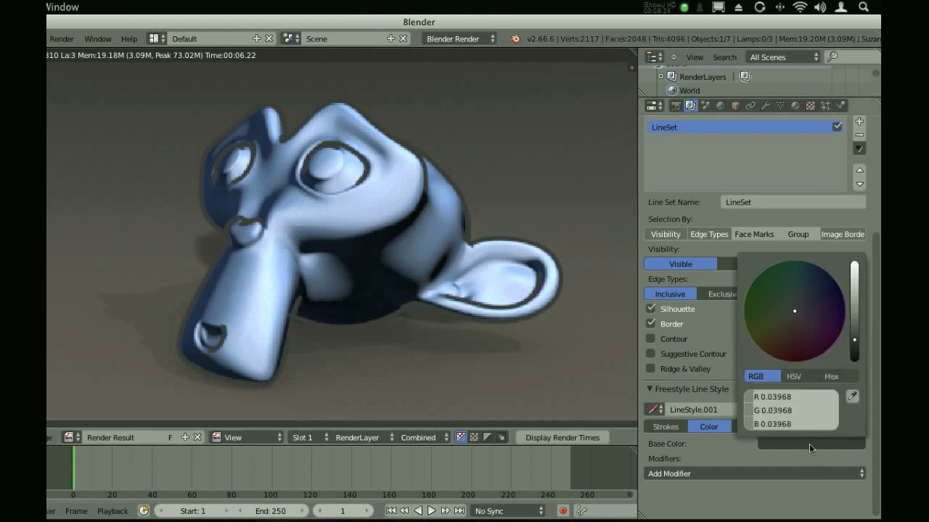
{"action": "left_click_drag", "start_coordinate": [853, 354], "coordinate": [854, 361]}
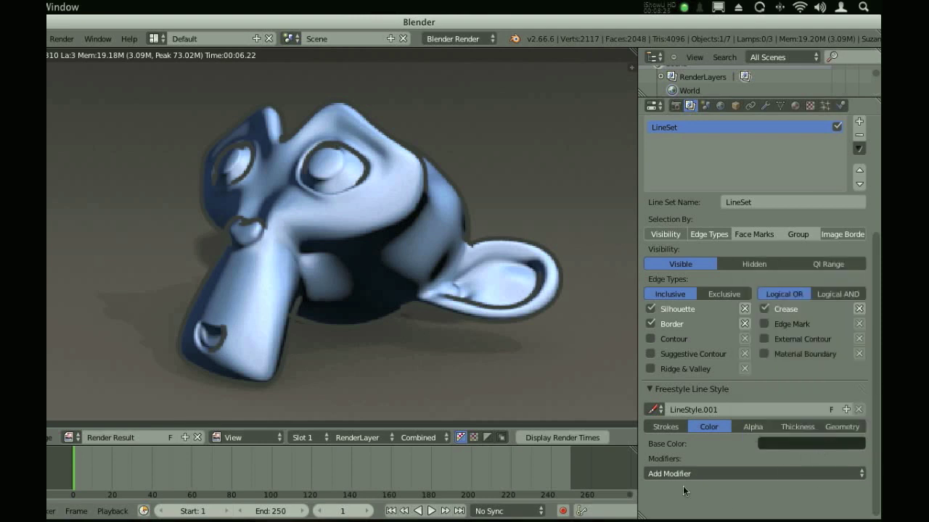
{"action": "key", "text": "F12"}
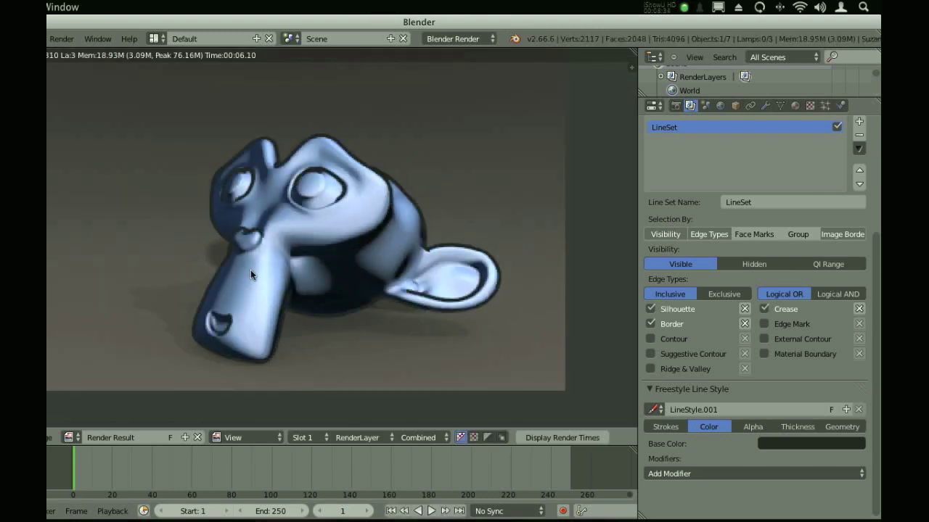
{"action": "scroll", "coordinate": [332, 254], "scroll_direction": "down", "scroll_amount": 3}
{"action": "scroll", "coordinate": [332, 255], "scroll_direction": "up", "scroll_amount": 1}
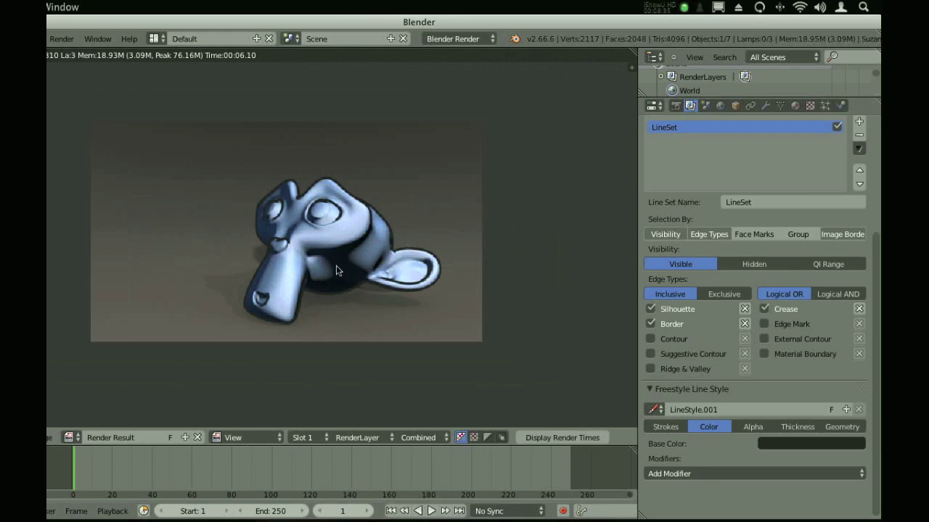
{"action": "scroll", "coordinate": [334, 268], "scroll_direction": "up", "scroll_amount": 1}
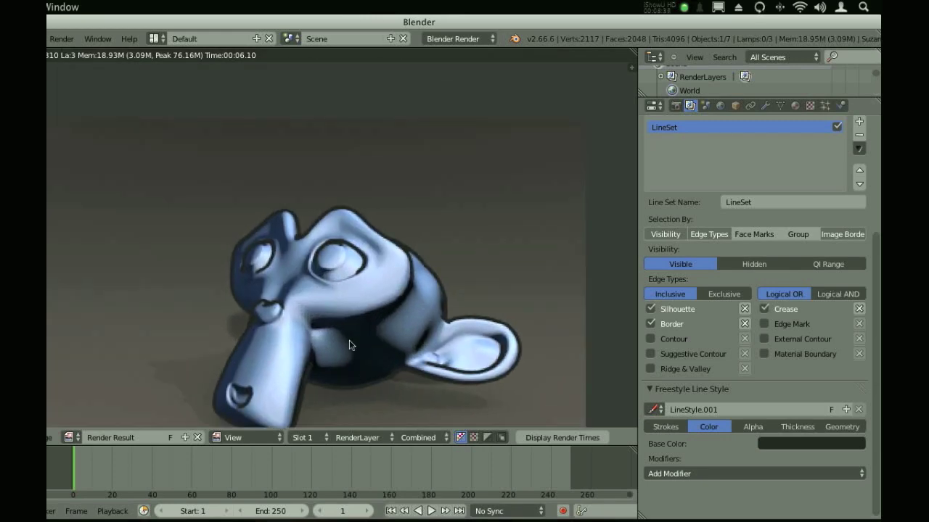
{"action": "scroll", "coordinate": [341, 279], "scroll_direction": "down", "scroll_amount": 2}
{"action": "scroll", "coordinate": [377, 292], "scroll_direction": "up", "scroll_amount": 1}
{"action": "key", "text": "Escape"}
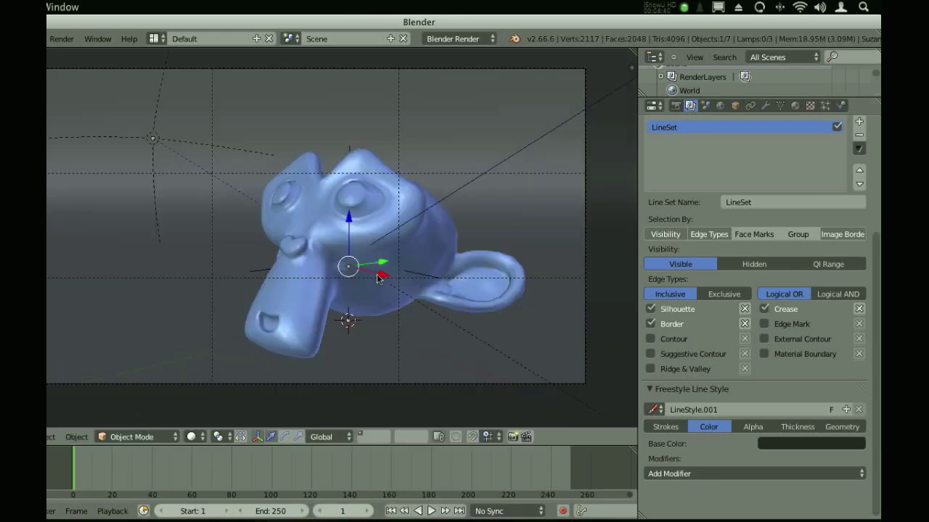
Move the monkey head along the Y axis towards the right side of the camera frame.
{"action": "scroll", "coordinate": [379, 264], "scroll_direction": "down", "scroll_amount": 3}
{"action": "scroll", "coordinate": [378, 262], "scroll_direction": "up", "scroll_amount": 1}
{"action": "key", "text": "g"}
{"action": "key", "text": "y"}
{"action": "left_click", "coordinate": [409, 266]}
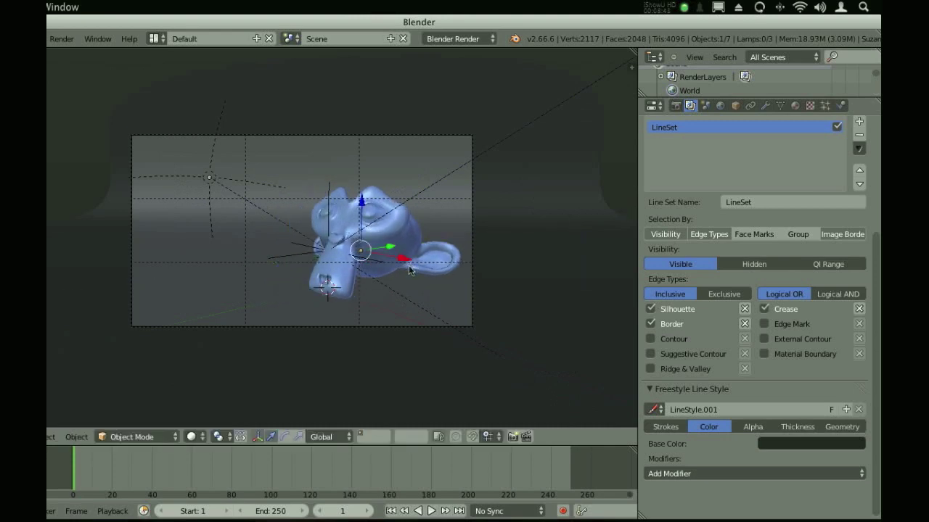
Duplicate the monkey head, place the copy on the left of the camera frame and rotate it 90 degrees about Z.
{"action": "key", "text": "shift+d"}
{"action": "left_click", "coordinate": [307, 282]}
{"action": "type", "text": "r"}
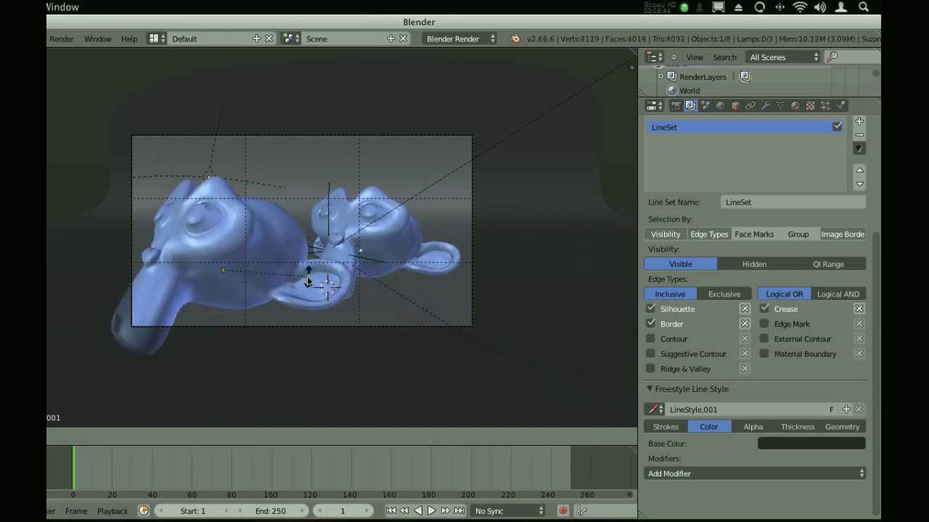
{"action": "type", "text": "z90"}
{"action": "key", "text": "Return"}
Move the duplicated head along the global X and Y axes until it sits fully inside the camera frame, behind and beside the original.
{"action": "key", "text": "g"}
{"action": "key", "text": "y"}
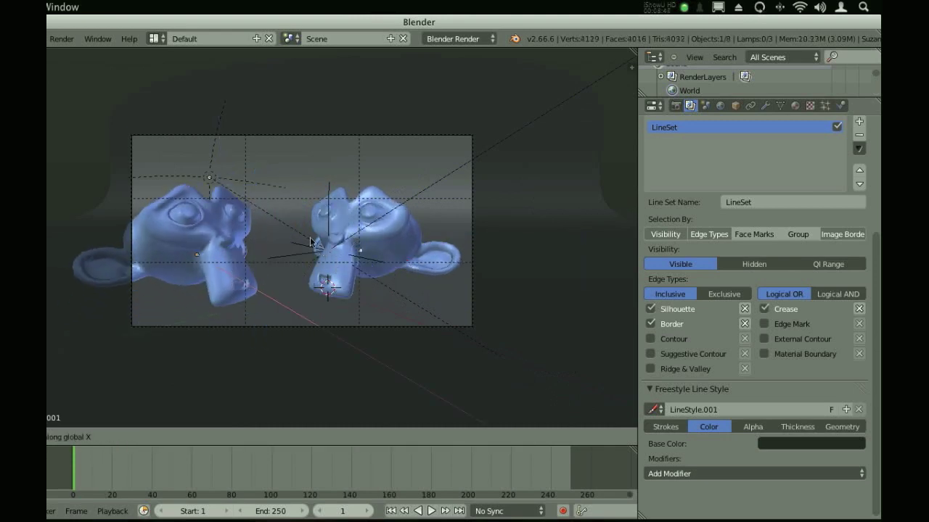
{"action": "left_click", "coordinate": [283, 247]}
{"action": "key", "text": "g"}
{"action": "key", "text": "y"}
{"action": "left_click", "coordinate": [324, 249]}
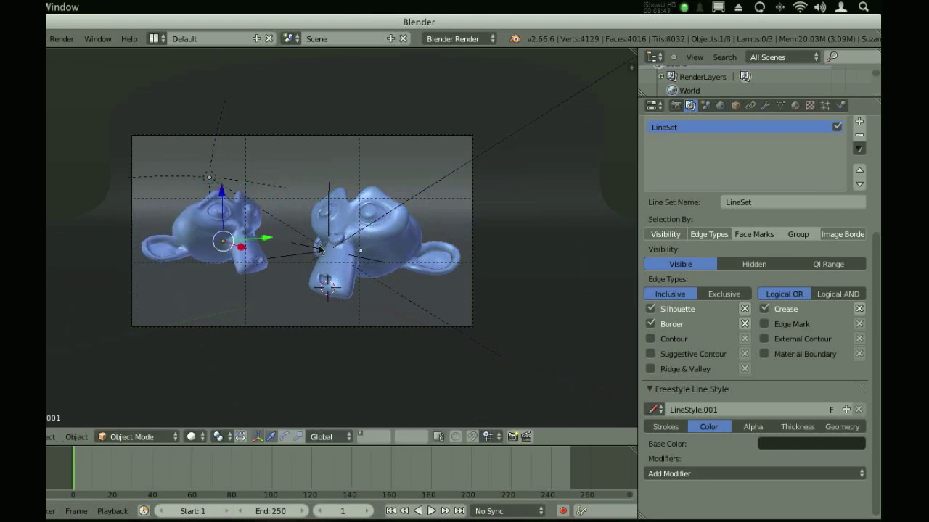
{"action": "key", "text": "g"}
{"action": "key", "text": "y"}
{"action": "left_click", "coordinate": [328, 251]}
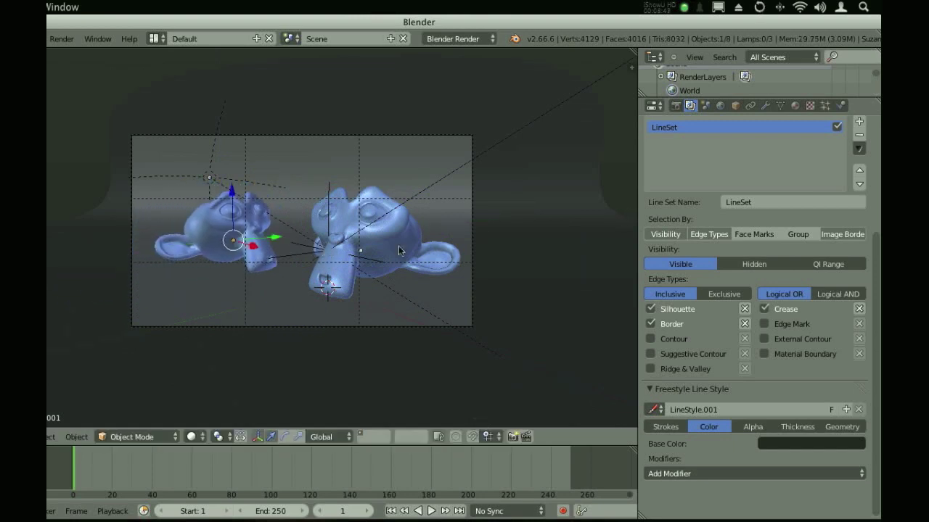
Change the duplicated head's material diffuse colour to orange.
{"action": "left_click", "coordinate": [795, 105]}
{"action": "scroll", "coordinate": [722, 299], "scroll_direction": "up", "scroll_amount": 3}
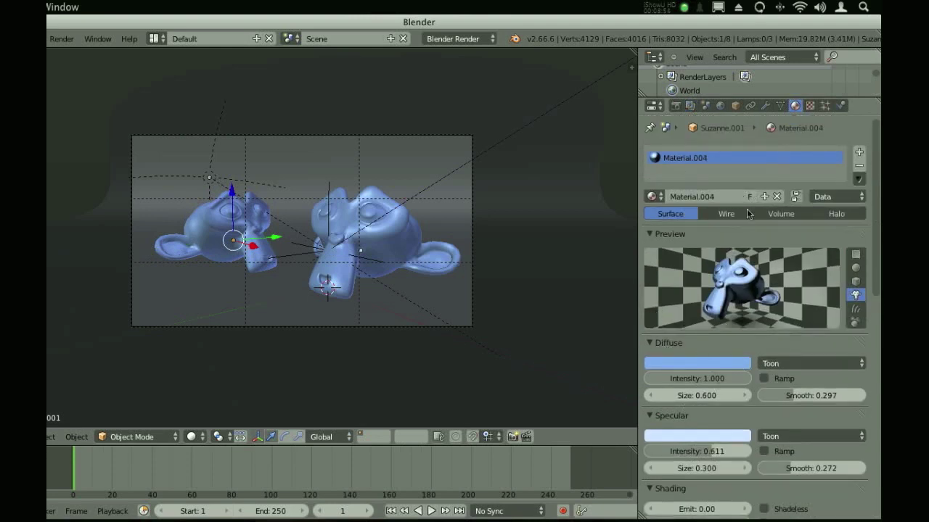
{"action": "left_click", "coordinate": [707, 365]}
{"action": "left_click_drag", "start_coordinate": [686, 231], "coordinate": [660, 272]}
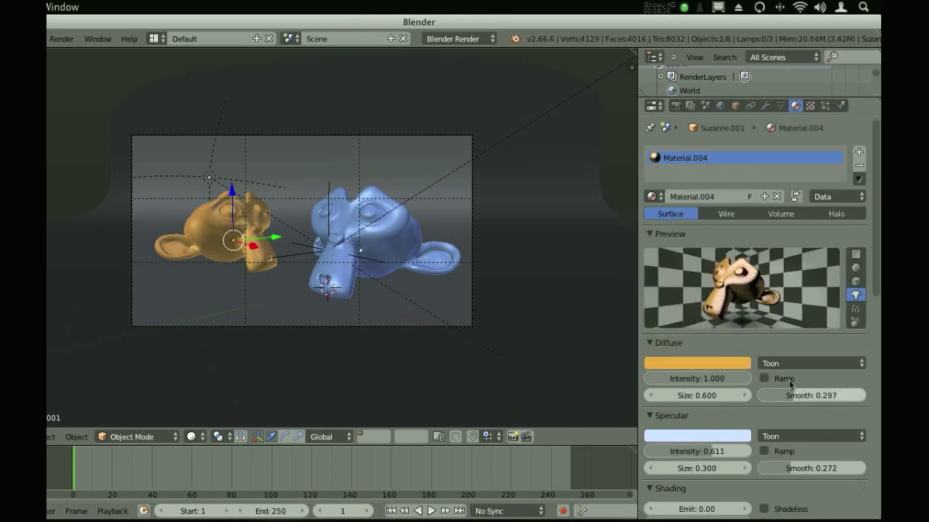
Set the orange material's diffuse toon smooth to 0.057 and its size to 0.700.
{"action": "left_click", "coordinate": [814, 401]}
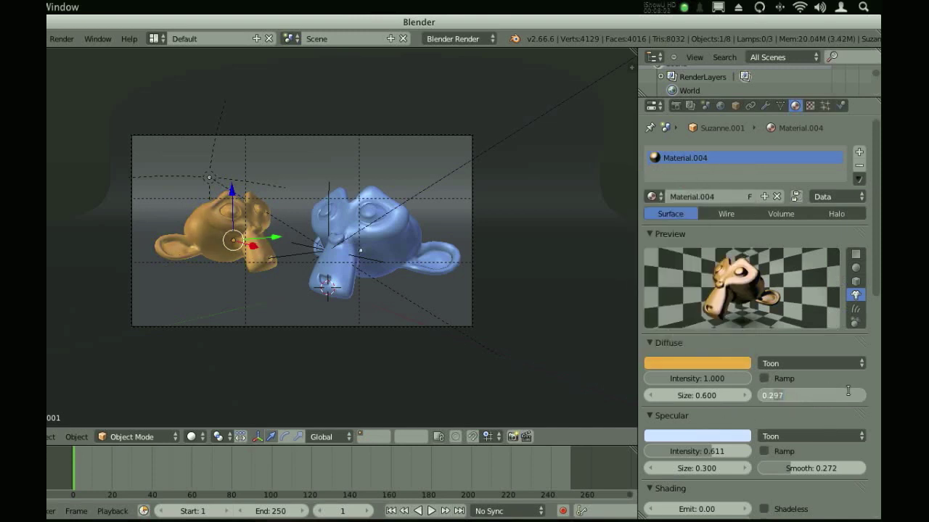
{"action": "key", "text": "Escape"}
{"action": "mouse_move", "coordinate": [803, 398]}
{"action": "left_mouse_down"}
{"action": "mouse_move", "coordinate": [769, 398]}
{"action": "mouse_move", "coordinate": [810, 398]}
{"action": "mouse_move", "coordinate": [798, 397]}
{"action": "left_mouse_up"}
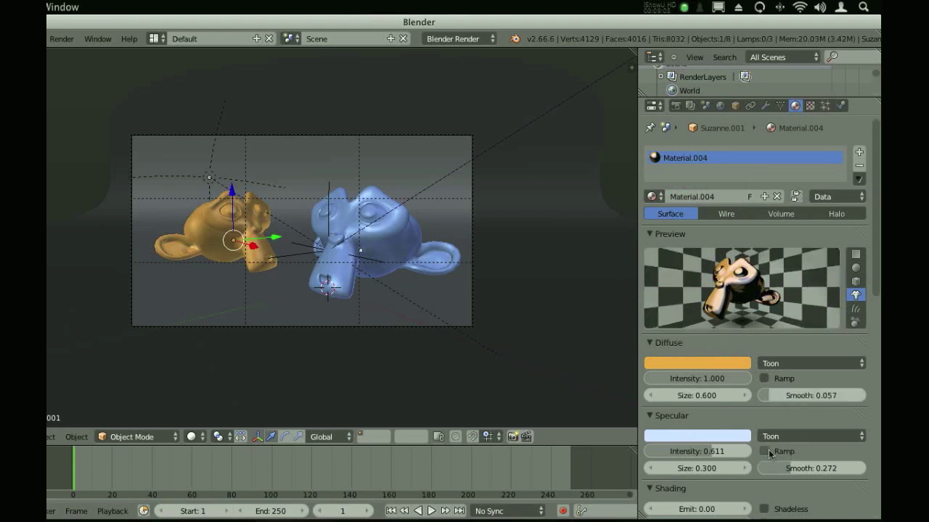
{"action": "left_click", "coordinate": [743, 395]}
{"action": "left_click", "coordinate": [743, 396]}
{"action": "left_click", "coordinate": [743, 396]}
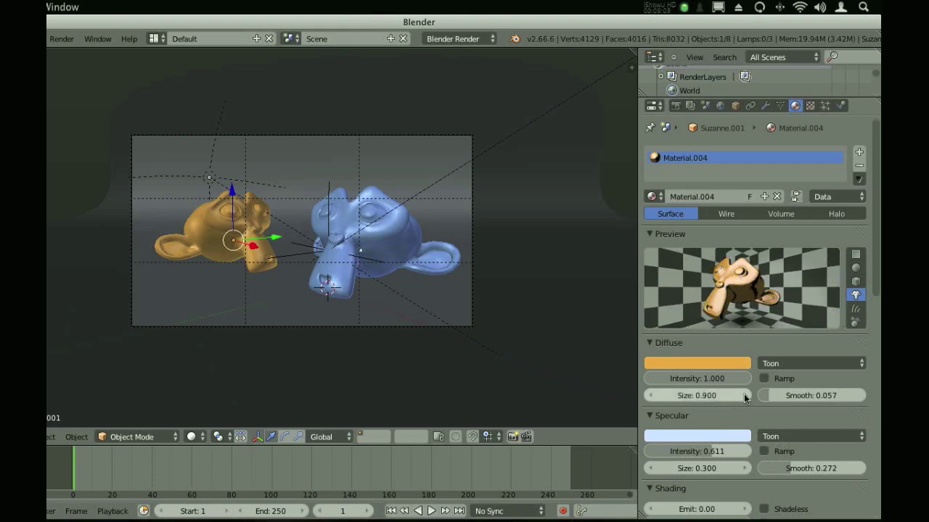
{"action": "left_click", "coordinate": [650, 395]}
{"action": "left_click", "coordinate": [650, 396]}
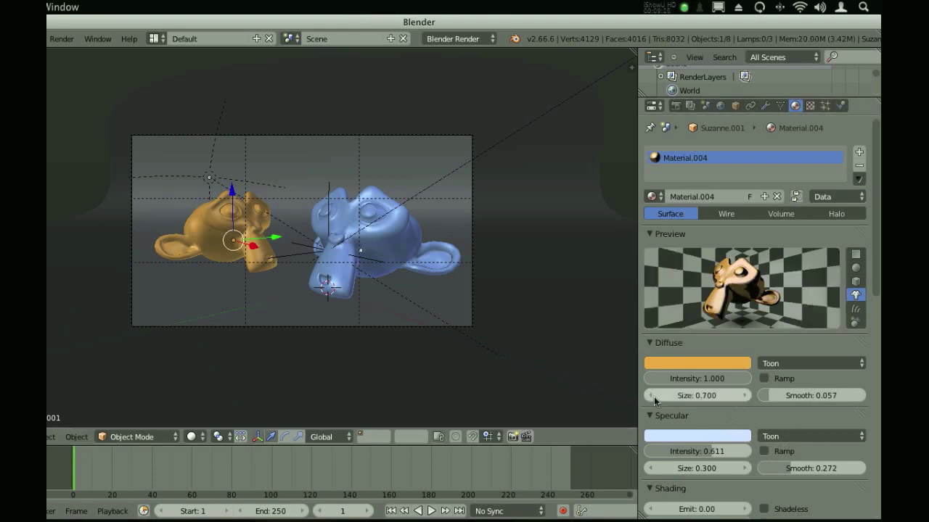
Set the specular colour to pale yellow, RGB 1.000, 0.881, 0.704, and the specular size to 0.500.
{"action": "left_click", "coordinate": [709, 436]}
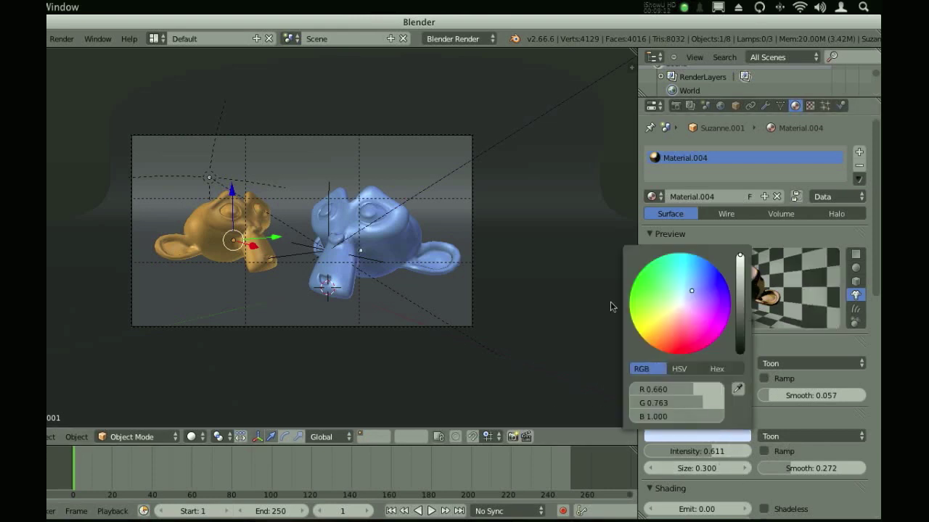
{"action": "left_click", "coordinate": [705, 302]}
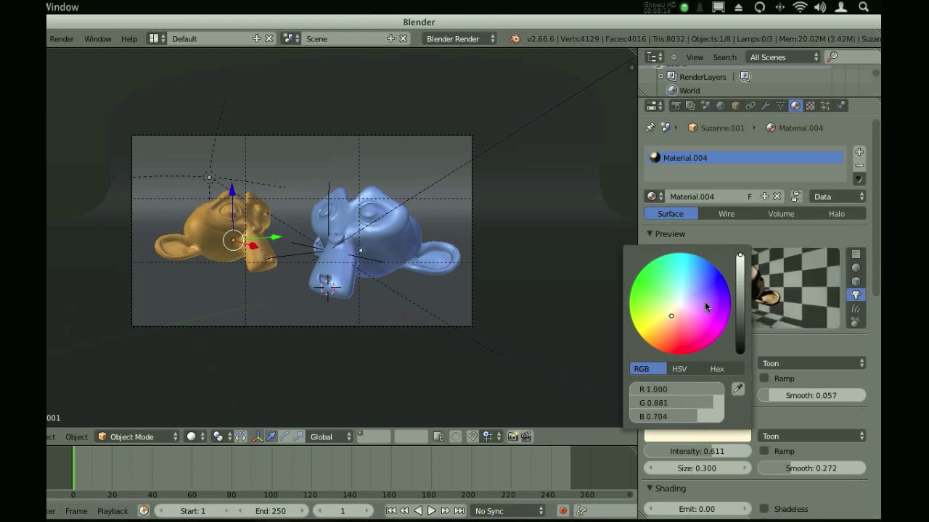
{"action": "left_click", "coordinate": [744, 469]}
{"action": "left_click", "coordinate": [743, 469]}
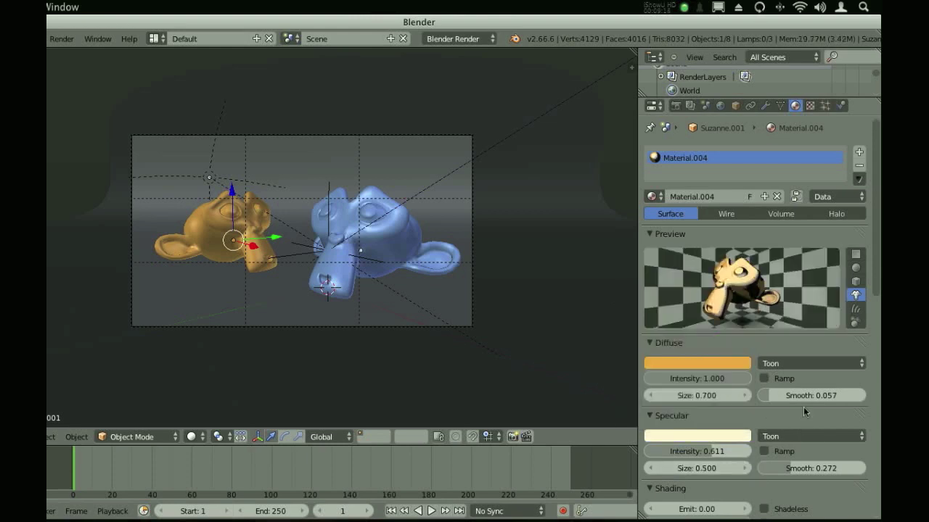
Preview the material on a sphere and tune its specular to smooth 0.03854, intensity 0.886 and size 0.500.
{"action": "left_click", "coordinate": [857, 268]}
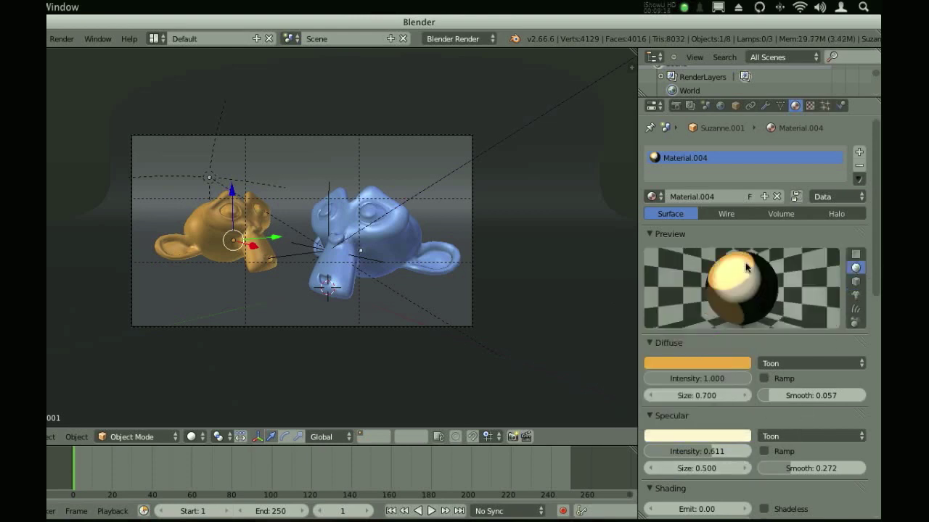
{"action": "mouse_move", "coordinate": [792, 469]}
{"action": "left_mouse_down"}
{"action": "mouse_move", "coordinate": [766, 469]}
{"action": "mouse_move", "coordinate": [789, 469]}
{"action": "left_mouse_up"}
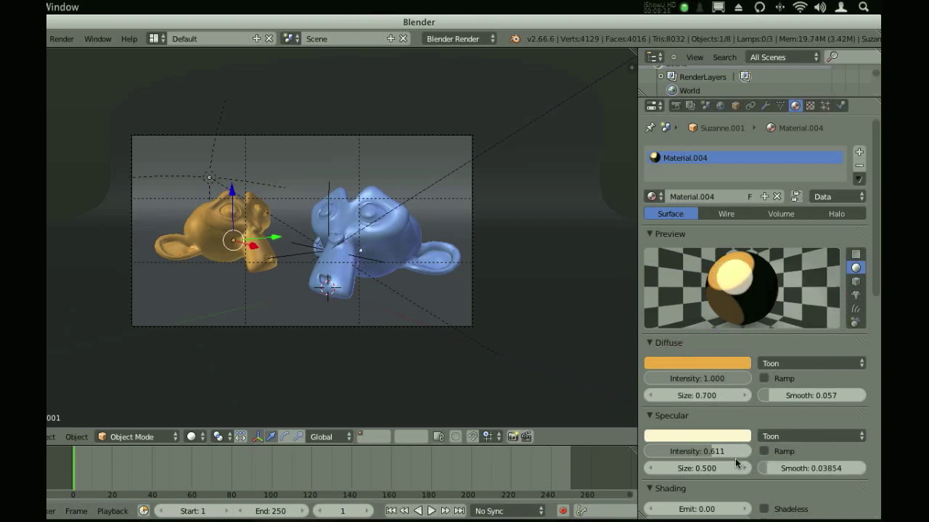
{"action": "left_click_drag", "start_coordinate": [724, 451], "coordinate": [713, 452]}
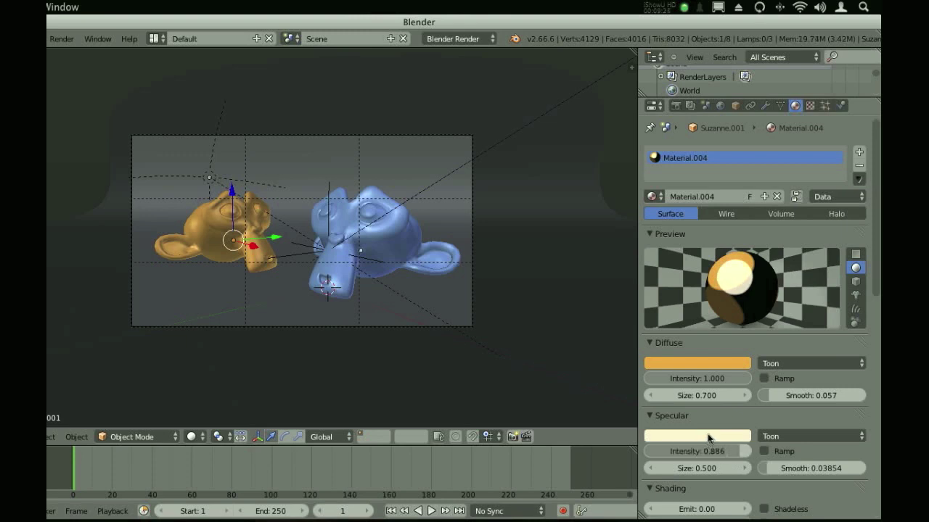
{"action": "left_click", "coordinate": [742, 468]}
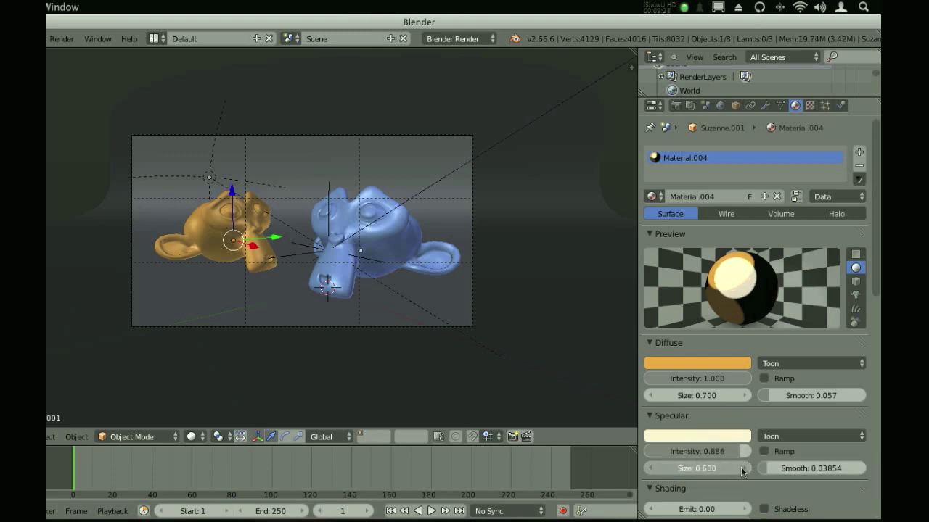
{"action": "left_click", "coordinate": [742, 468]}
{"action": "left_click_drag", "start_coordinate": [680, 472], "coordinate": [649, 470]}
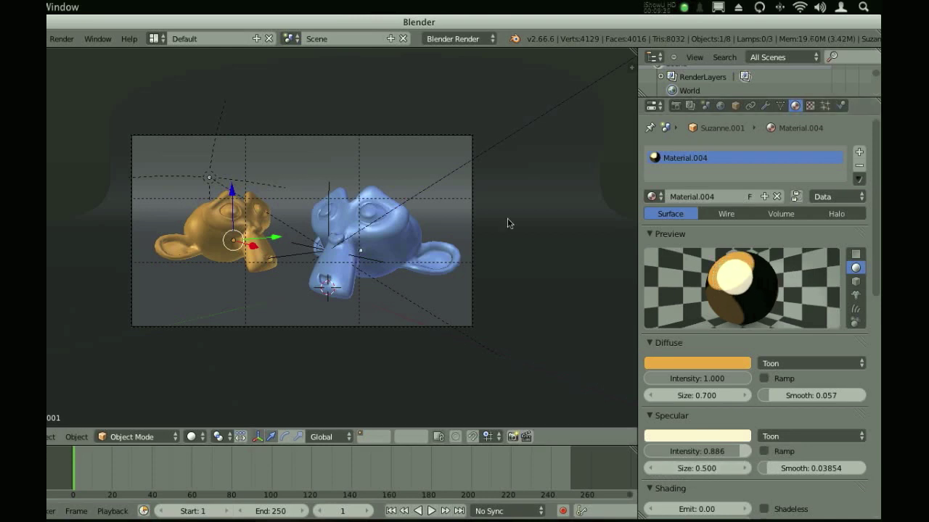
Render the frame with both monkey heads and inspect the result.
{"action": "key", "text": "F12"}
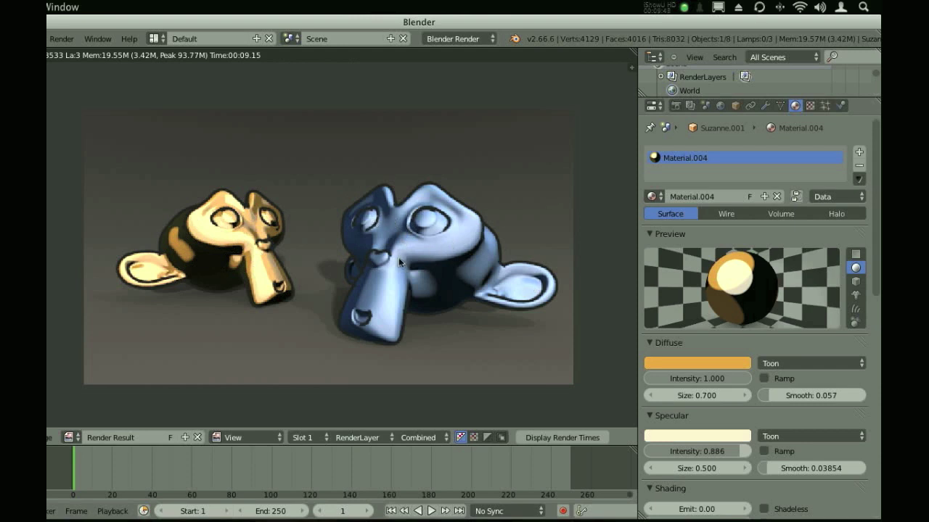
{"action": "scroll", "coordinate": [500, 244], "scroll_direction": "down", "scroll_amount": 3}
{"action": "middle_click_drag", "start_coordinate": [479, 255], "coordinate": [354, 260]}
{"action": "scroll", "coordinate": [458, 288], "scroll_direction": "up", "scroll_amount": 1}
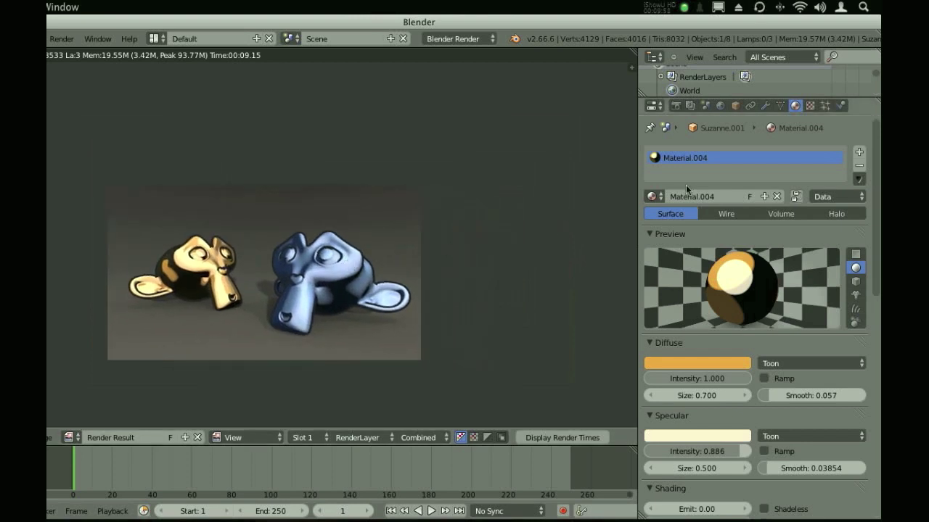